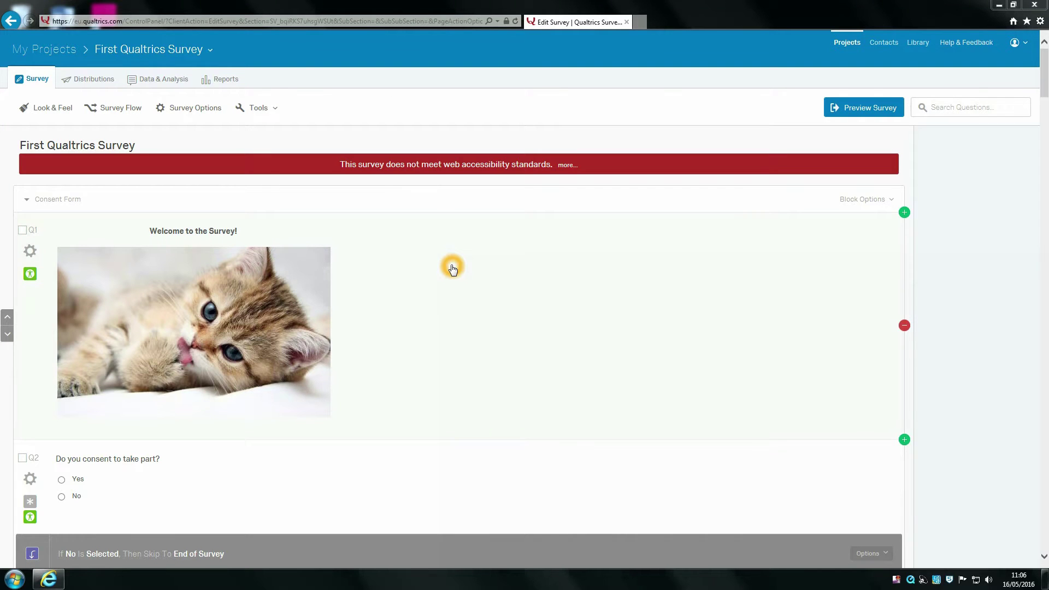
Step: Select and inspect the accessibility warning text on the Q1 welcome question
{"action": "left_click_drag", "start_coordinate": [1045, 76], "coordinate": [1044, 49]}
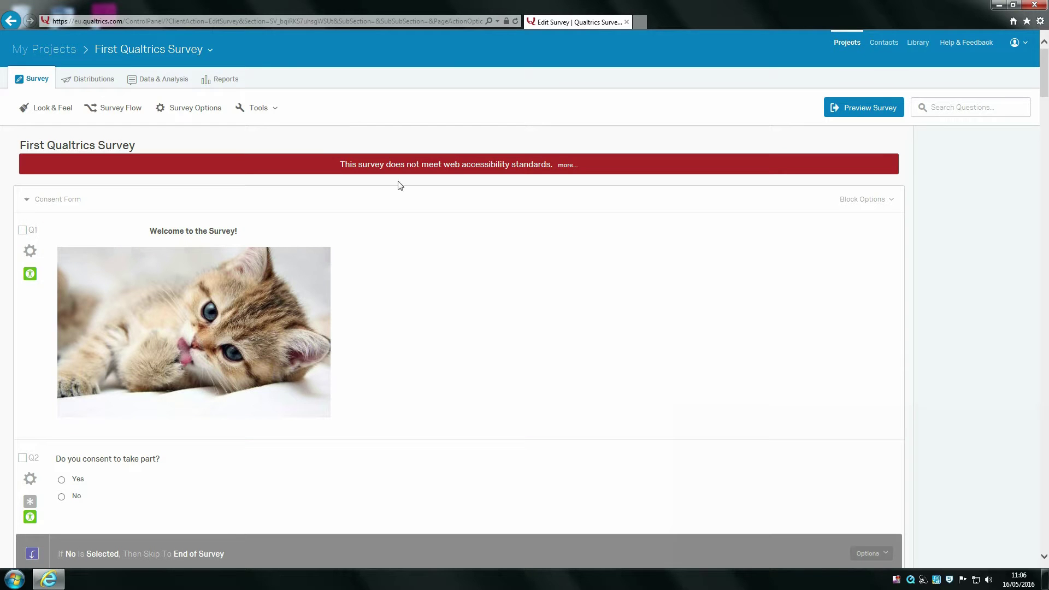
{"action": "left_click_drag", "start_coordinate": [343, 164], "coordinate": [574, 167]}
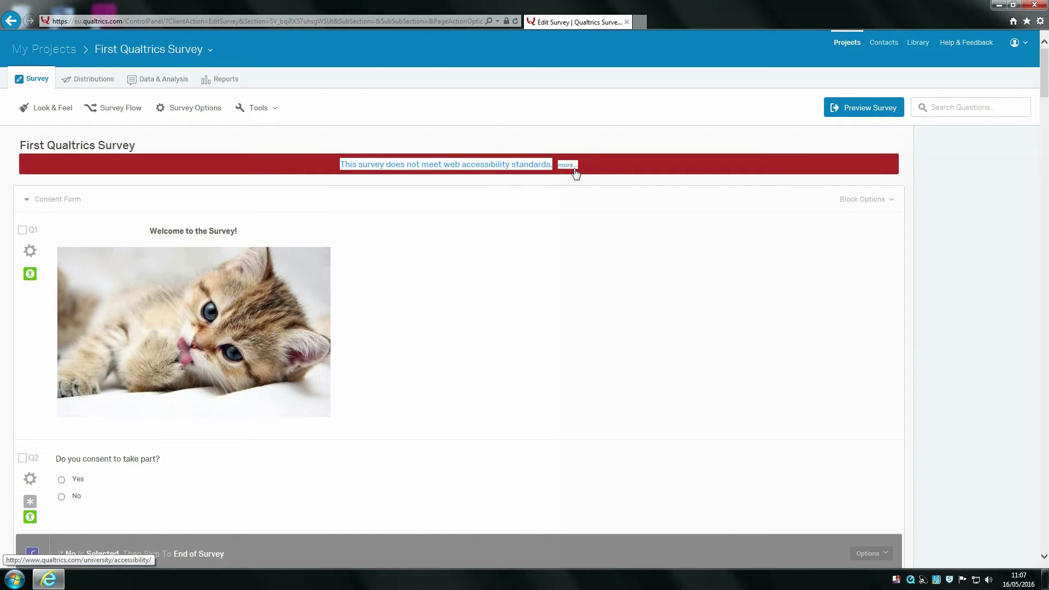
{"action": "left_click", "coordinate": [591, 127]}
{"action": "left_click", "coordinate": [374, 271]}
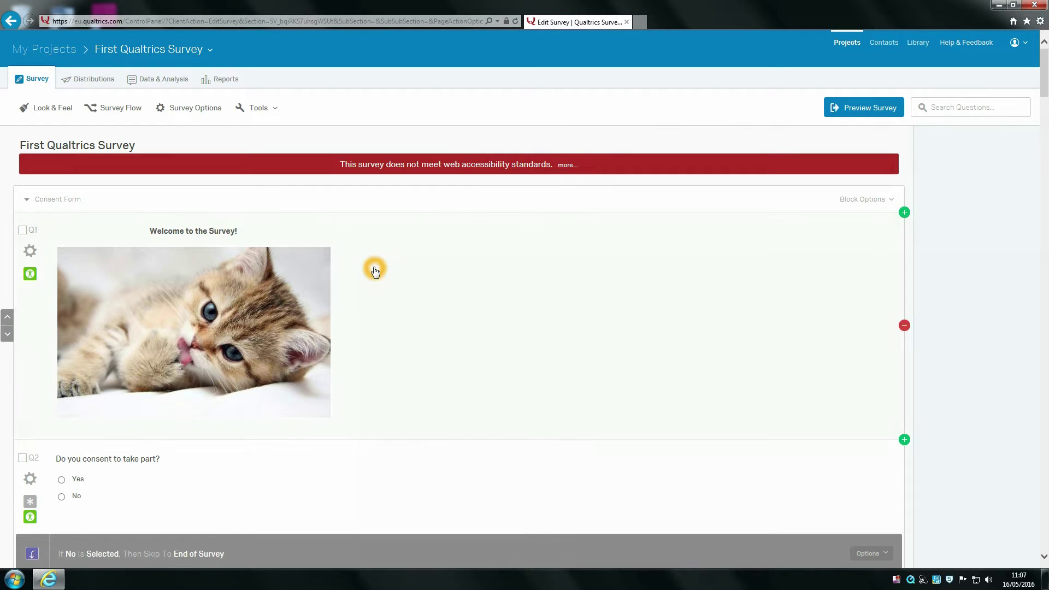
{"action": "left_click", "coordinate": [341, 167]}
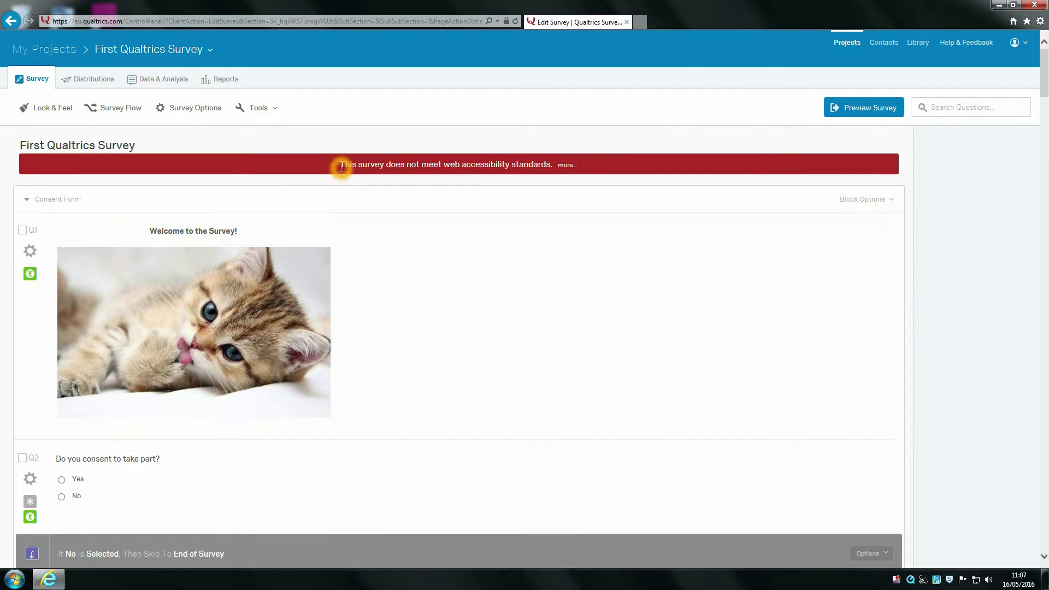
{"action": "left_click_drag", "start_coordinate": [341, 166], "coordinate": [404, 166]}
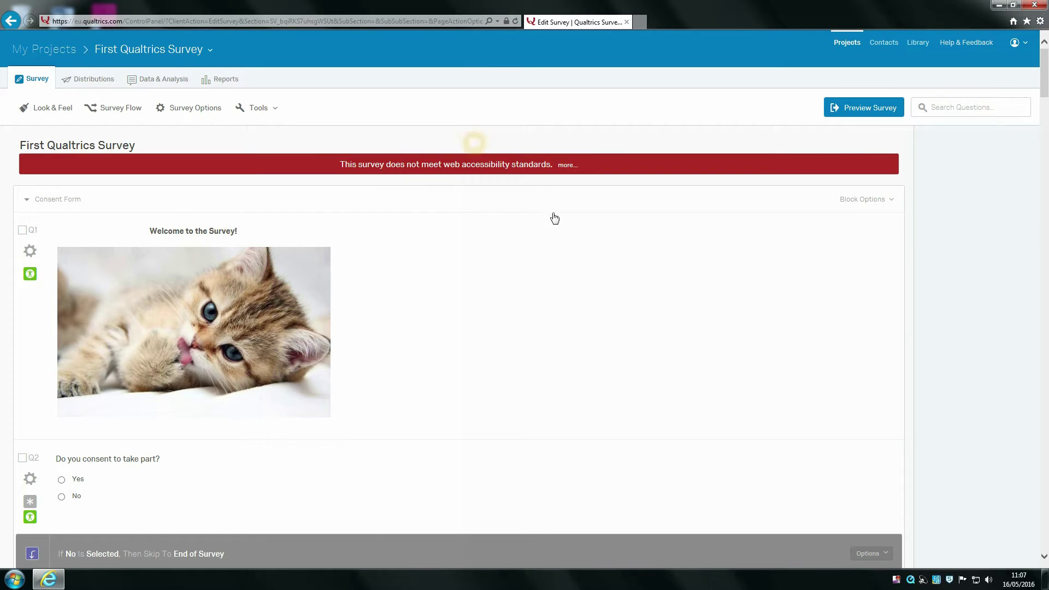
{"action": "left_click", "coordinate": [556, 234]}
{"action": "left_click", "coordinate": [550, 288]}
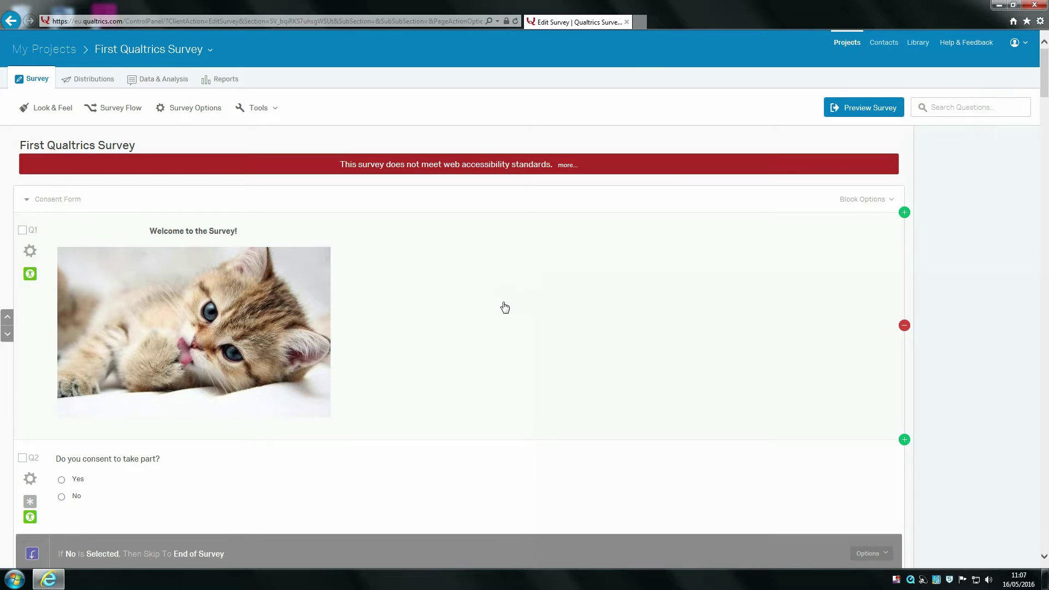
{"action": "scroll", "coordinate": [502, 306], "scroll_direction": "down", "scroll_amount": 2}
{"action": "scroll", "coordinate": [495, 322], "scroll_direction": "down", "scroll_amount": 2}
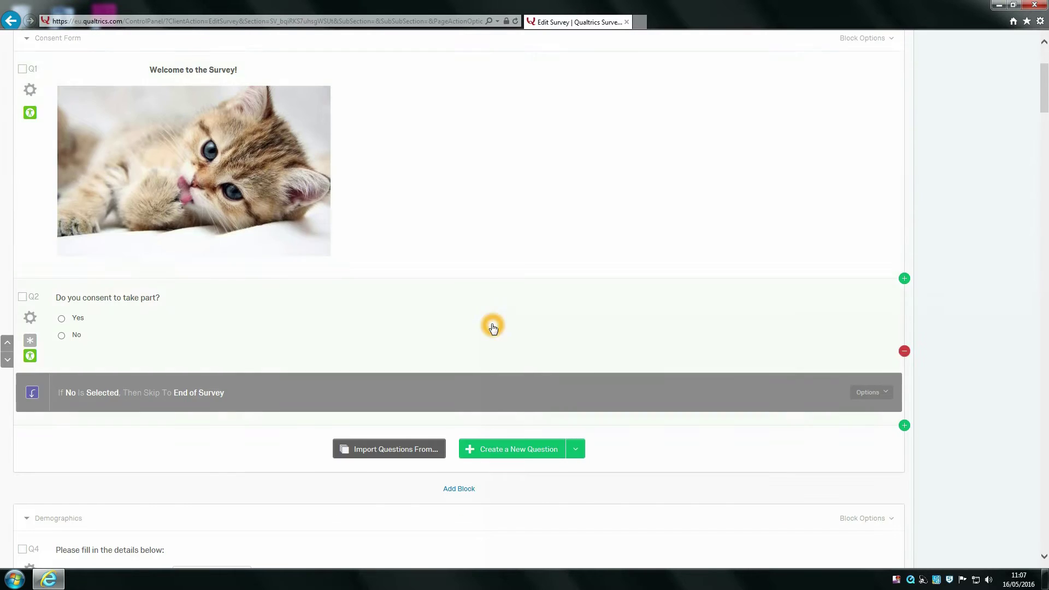
{"action": "scroll", "coordinate": [550, 307], "scroll_direction": "up", "scroll_amount": 5}
{"action": "left_click", "coordinate": [349, 160]}
{"action": "left_click_drag", "start_coordinate": [348, 160], "coordinate": [537, 166]}
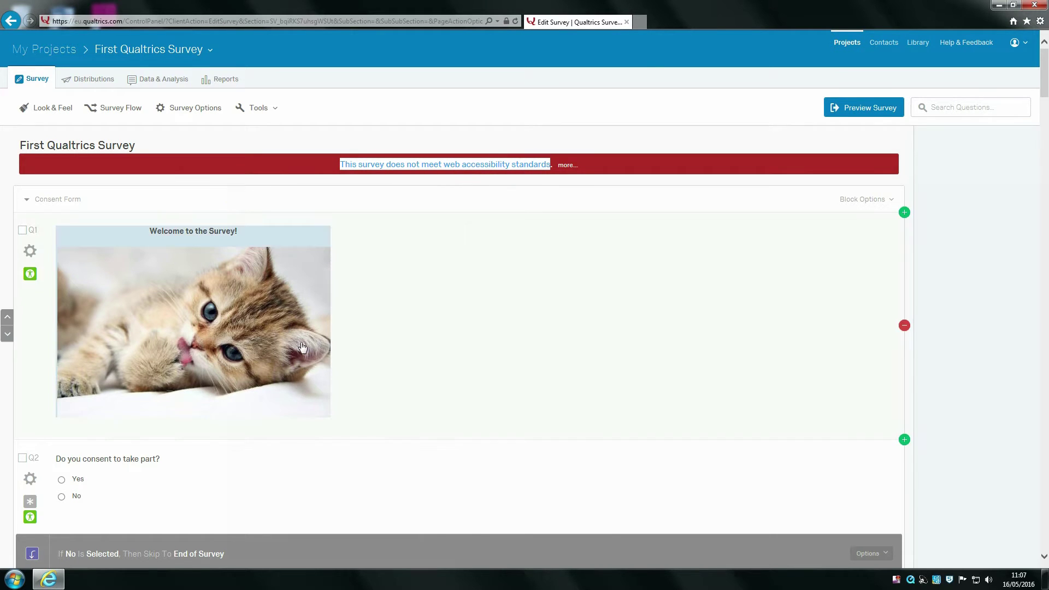
{"action": "scroll", "coordinate": [371, 347], "scroll_direction": "down", "scroll_amount": 8}
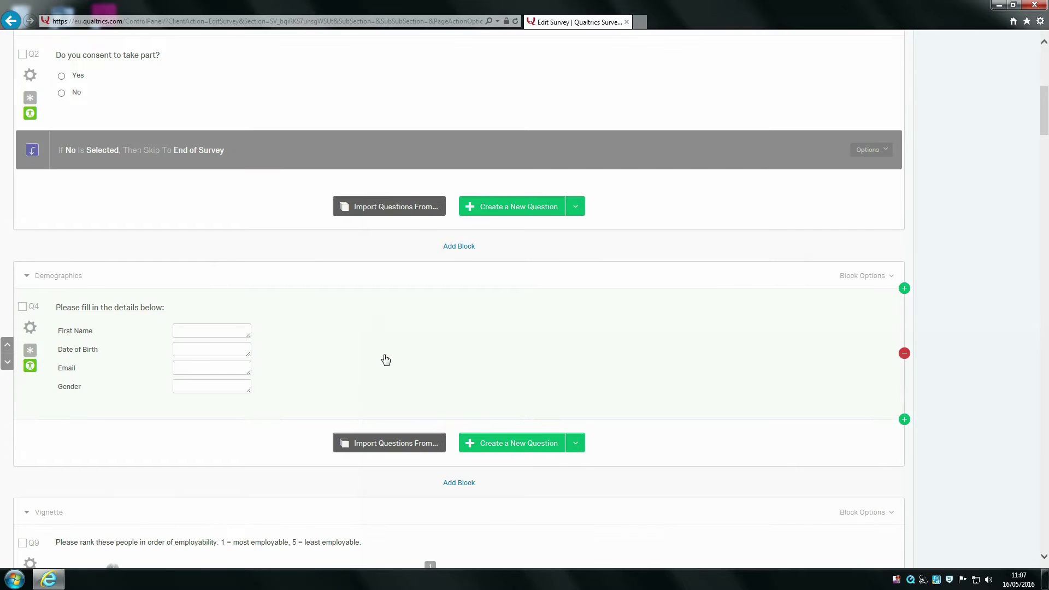
{"action": "scroll", "coordinate": [377, 350], "scroll_direction": "up", "scroll_amount": 8}
{"action": "left_click", "coordinate": [600, 197]}
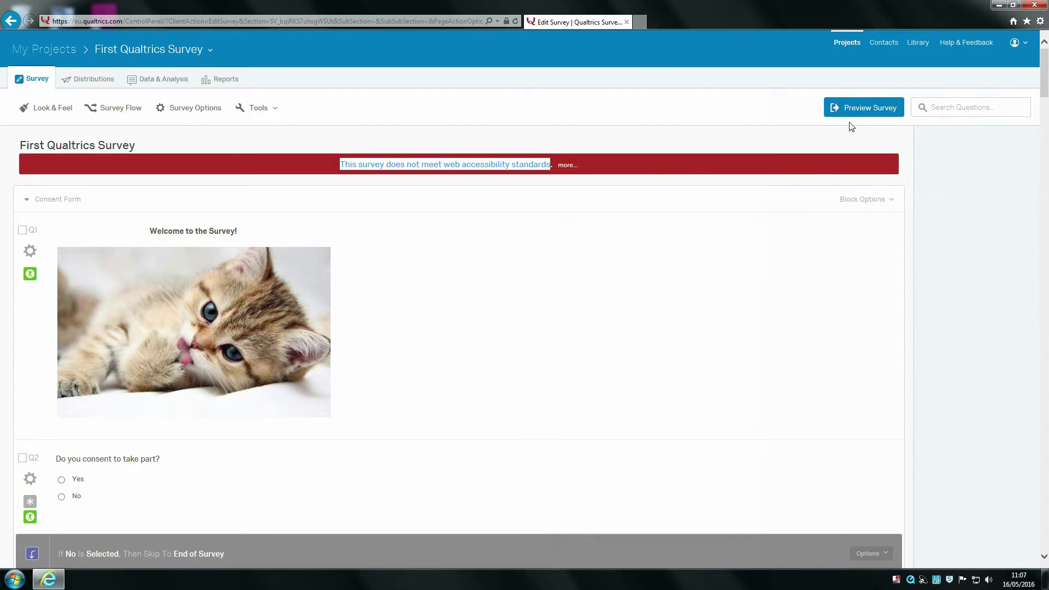
Step: Preview the survey, answering Yes to consent and continuing past the details and image-ranking pages
{"action": "left_click", "coordinate": [852, 107]}
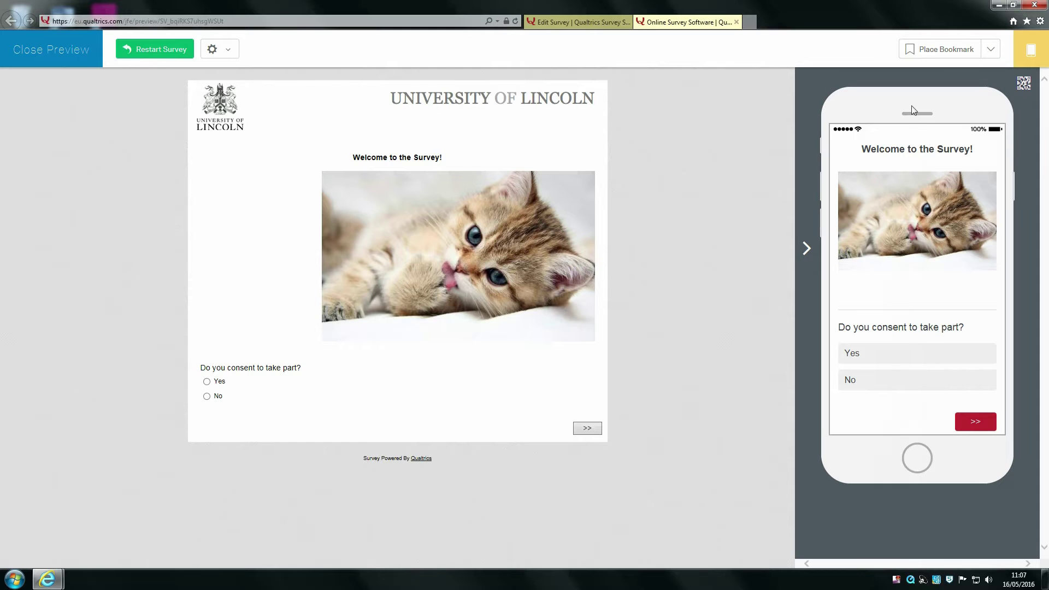
{"action": "scroll", "coordinate": [895, 170], "scroll_direction": "down", "scroll_amount": 2}
{"action": "scroll", "coordinate": [917, 256], "scroll_direction": "up", "scroll_amount": 2}
{"action": "scroll", "coordinate": [957, 343], "scroll_direction": "down", "scroll_amount": 2}
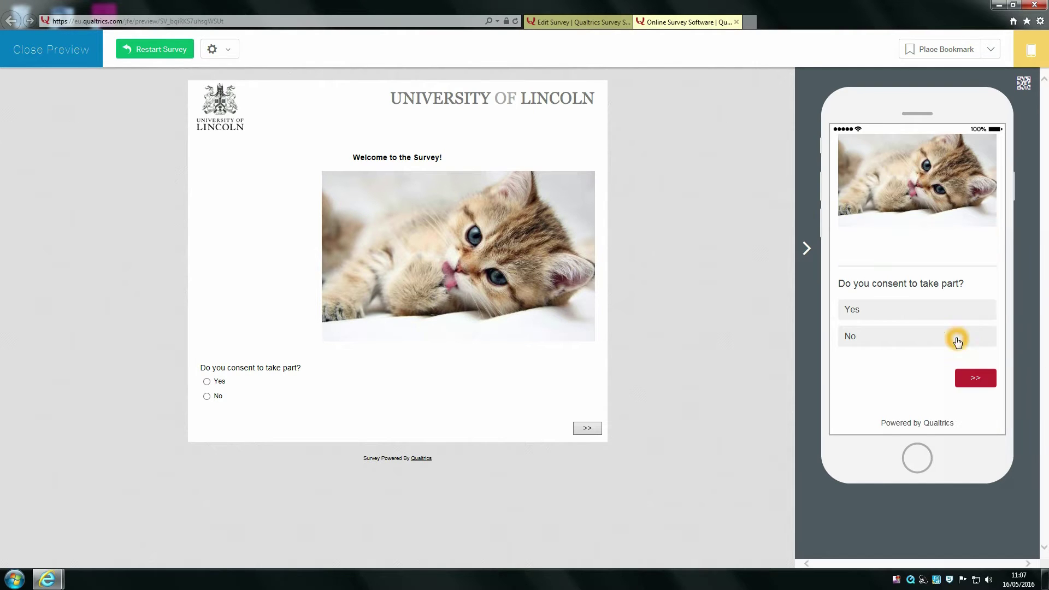
{"action": "left_click", "coordinate": [900, 308]}
{"action": "left_click", "coordinate": [975, 377]}
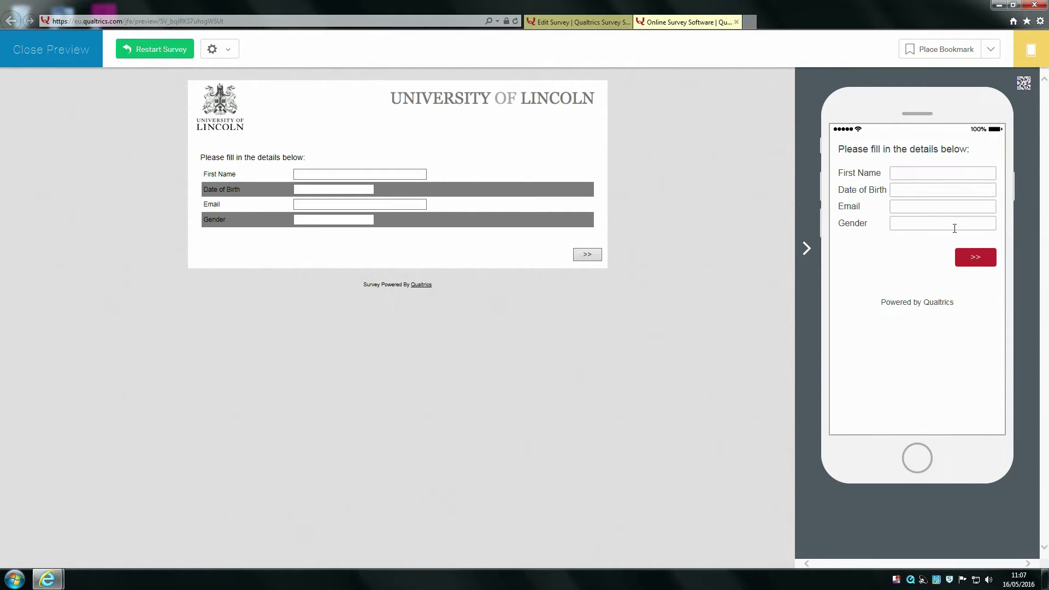
{"action": "left_click", "coordinate": [973, 258]}
{"action": "scroll", "coordinate": [921, 220], "scroll_direction": "down", "scroll_amount": 2}
{"action": "left_click_drag", "start_coordinate": [920, 220], "coordinate": [933, 348]}
{"action": "scroll", "coordinate": [931, 350], "scroll_direction": "down", "scroll_amount": 2}
{"action": "scroll", "coordinate": [933, 352], "scroll_direction": "down", "scroll_amount": 3}
{"action": "left_click", "coordinate": [970, 378]}
Step: Continue through the Homer and Peter pages, check the statement answer choices, and close the preview
{"action": "scroll", "coordinate": [936, 186], "scroll_direction": "down", "scroll_amount": 5}
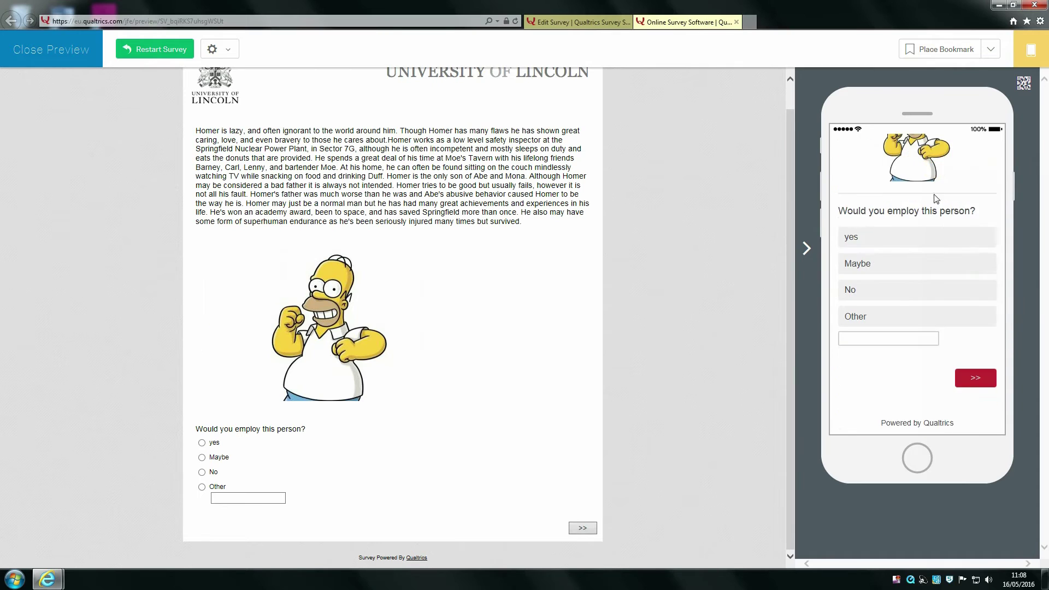
{"action": "left_click", "coordinate": [974, 377]}
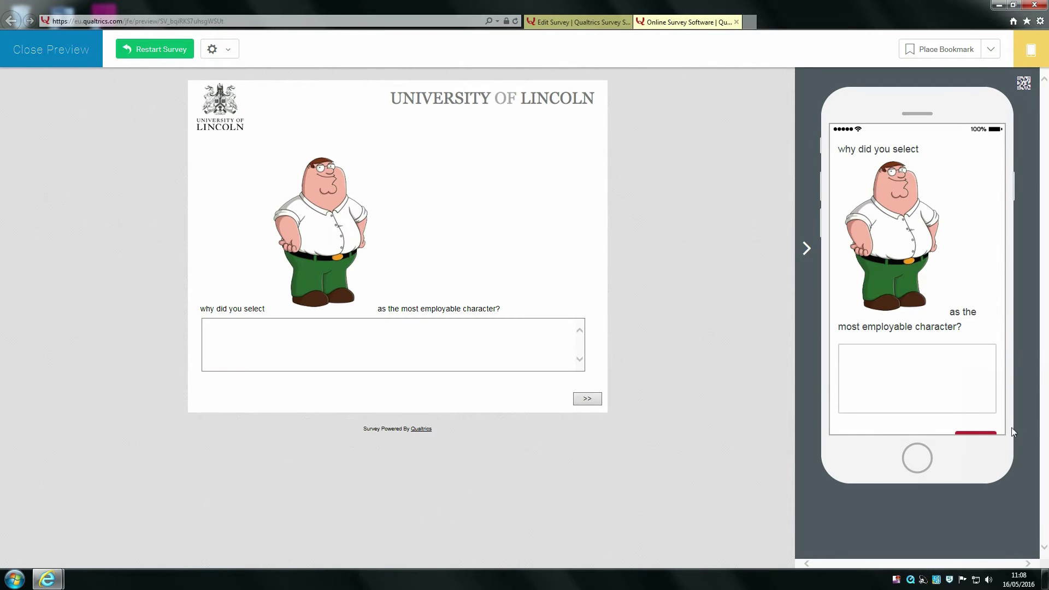
{"action": "left_click", "coordinate": [970, 422]}
{"action": "scroll", "coordinate": [928, 273], "scroll_direction": "down", "scroll_amount": 5}
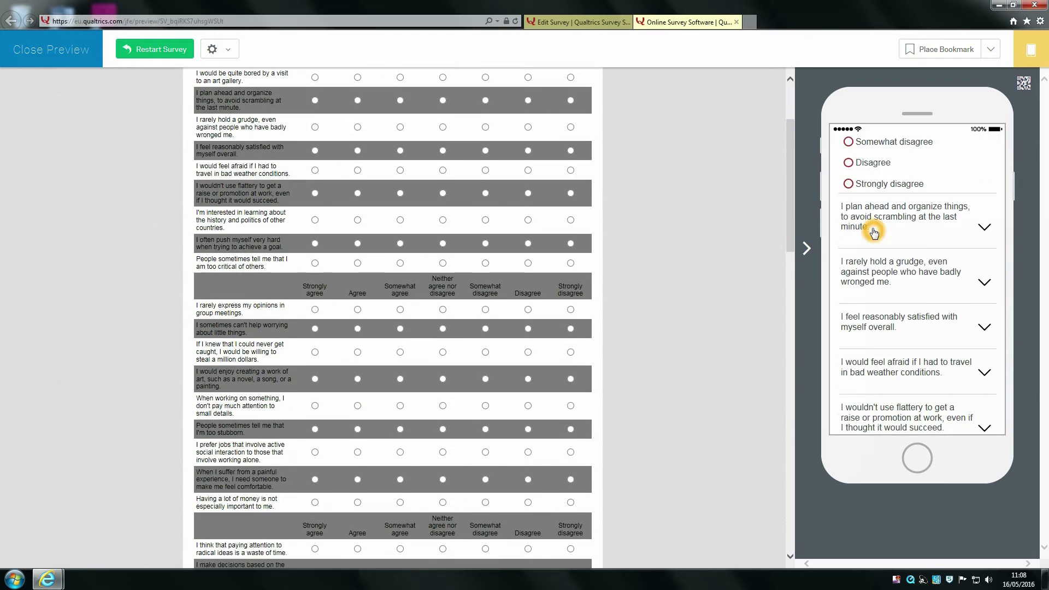
{"action": "left_click", "coordinate": [977, 249]}
{"action": "scroll", "coordinate": [937, 288], "scroll_direction": "down", "scroll_amount": 3}
{"action": "left_click", "coordinate": [936, 288]}
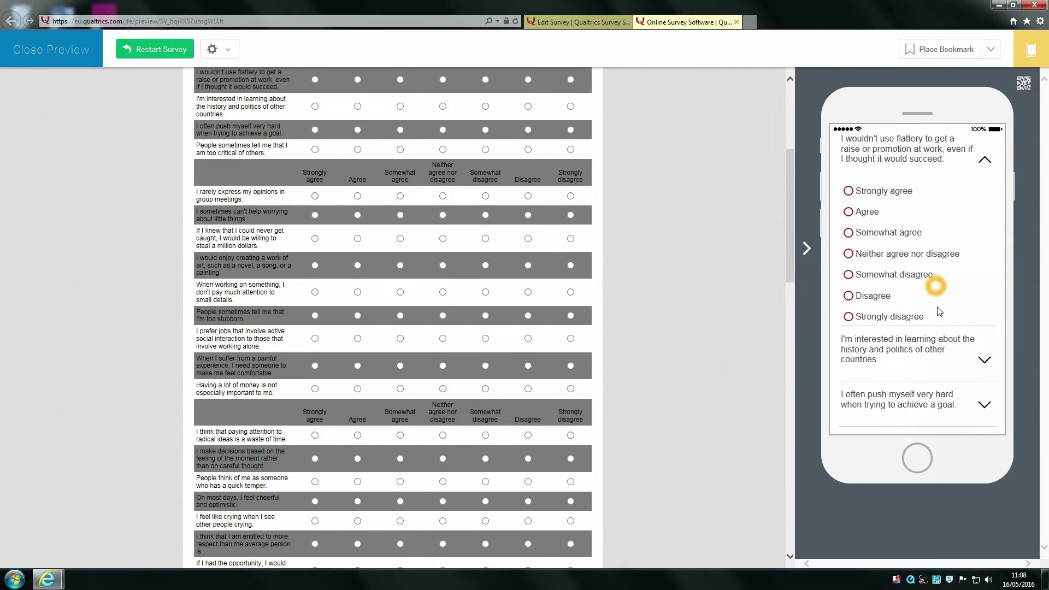
{"action": "scroll", "coordinate": [936, 300], "scroll_direction": "down", "scroll_amount": 3}
{"action": "left_click", "coordinate": [936, 304]}
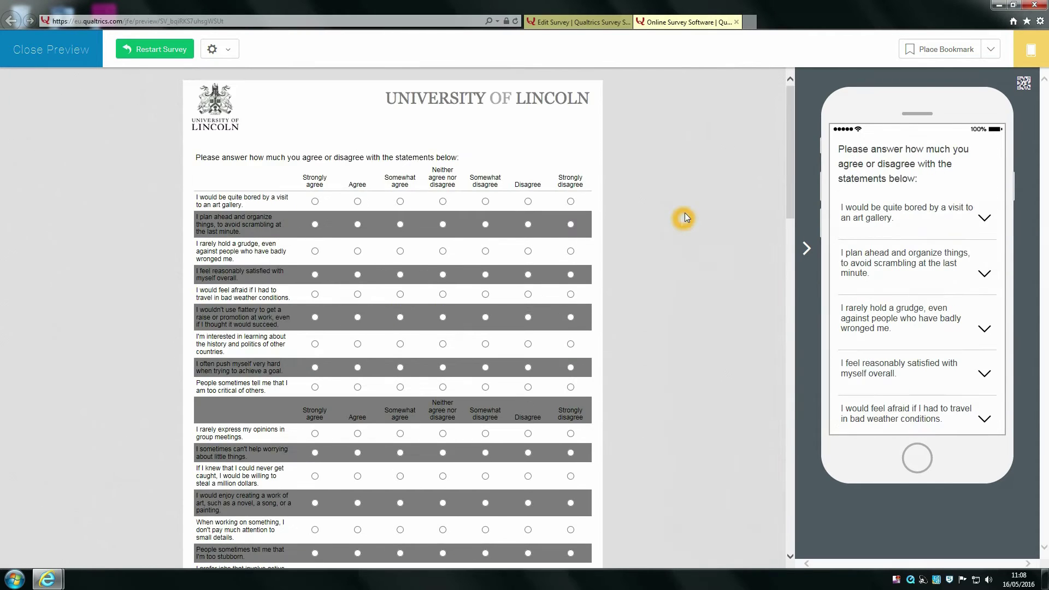
{"action": "left_click", "coordinate": [737, 21]}
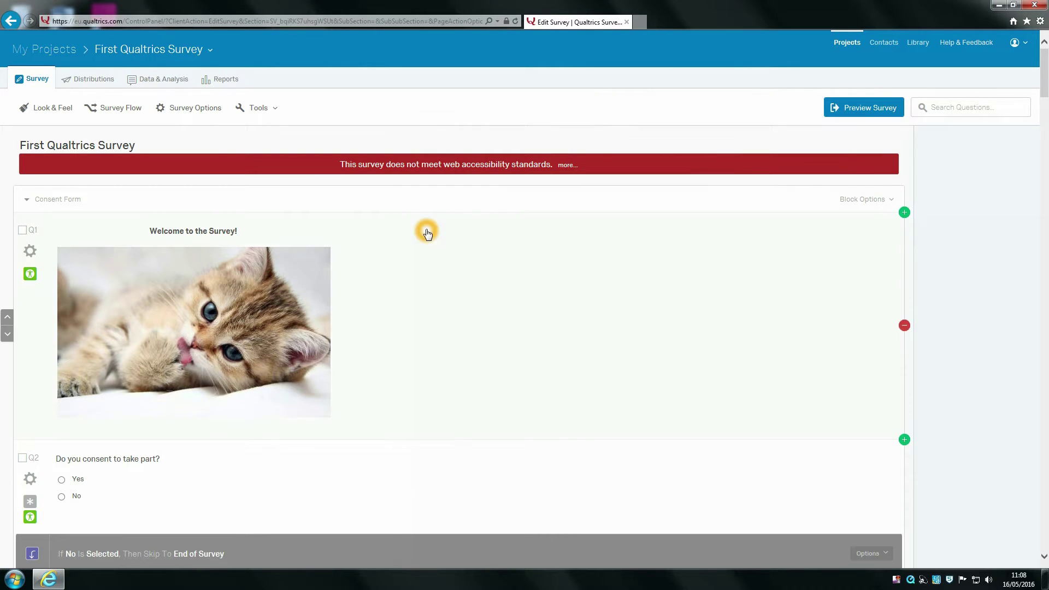
Step: Set Survey Termination to a custom end-of-survey message and start a new My Library message
{"action": "scroll", "coordinate": [274, 187], "scroll_direction": "down", "scroll_amount": 10}
{"action": "scroll", "coordinate": [274, 187], "scroll_direction": "down", "scroll_amount": 10}
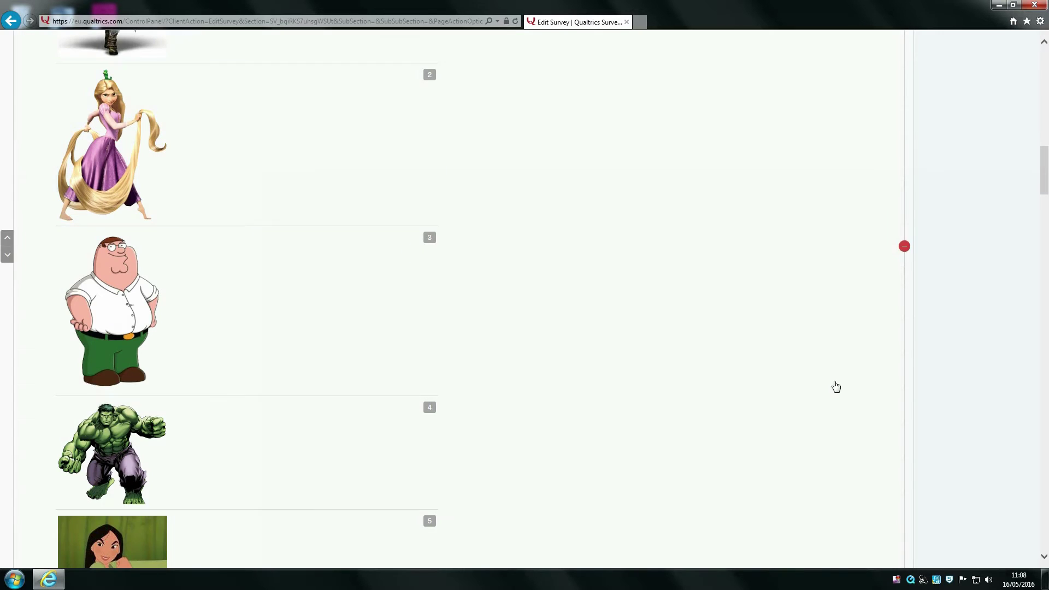
{"action": "left_click_drag", "start_coordinate": [1042, 157], "coordinate": [1019, 34]}
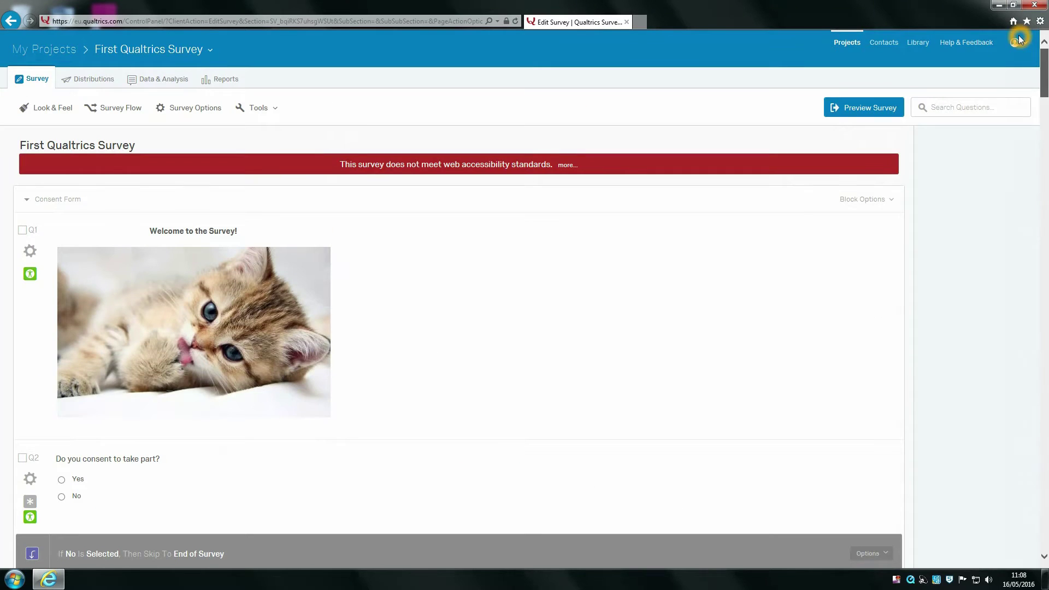
{"action": "left_click", "coordinate": [182, 109]}
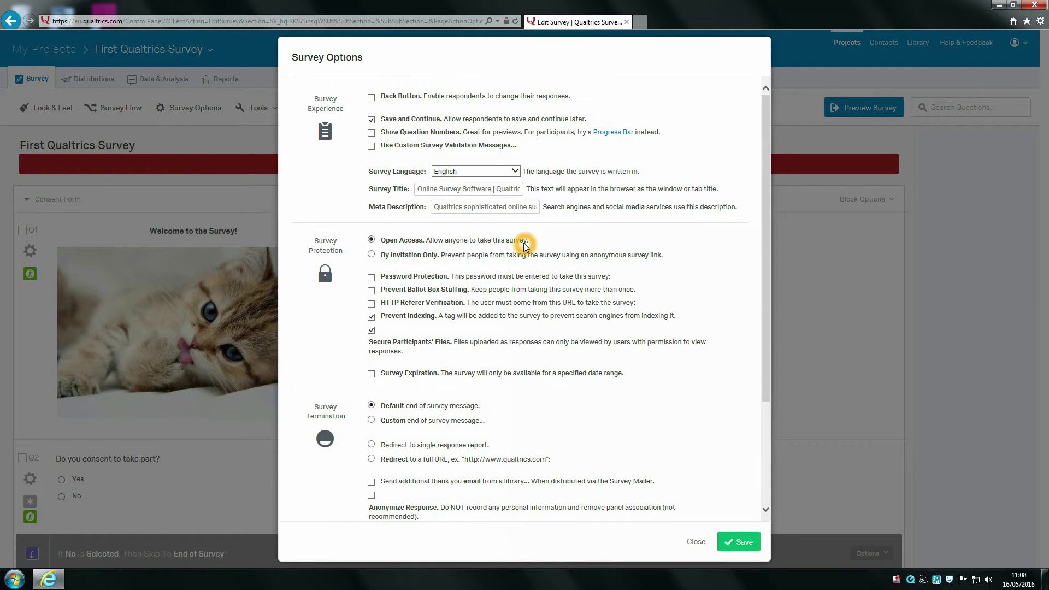
{"action": "scroll", "coordinate": [524, 244], "scroll_direction": "down", "scroll_amount": 1}
{"action": "scroll", "coordinate": [645, 343], "scroll_direction": "down", "scroll_amount": 1}
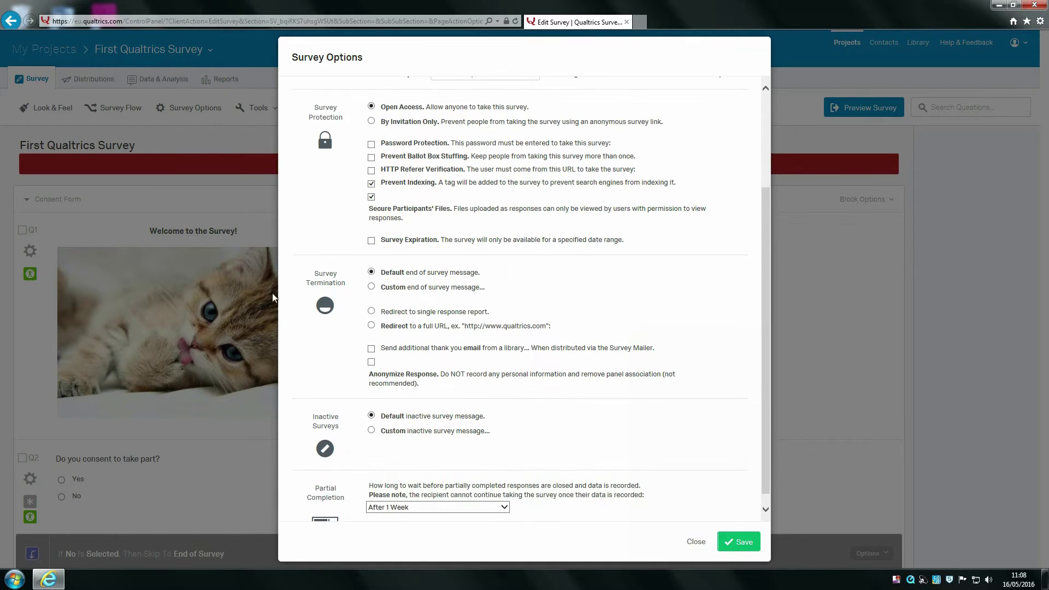
{"action": "left_click", "coordinate": [372, 286]}
{"action": "left_click", "coordinate": [450, 289]}
{"action": "left_click", "coordinate": [467, 302]}
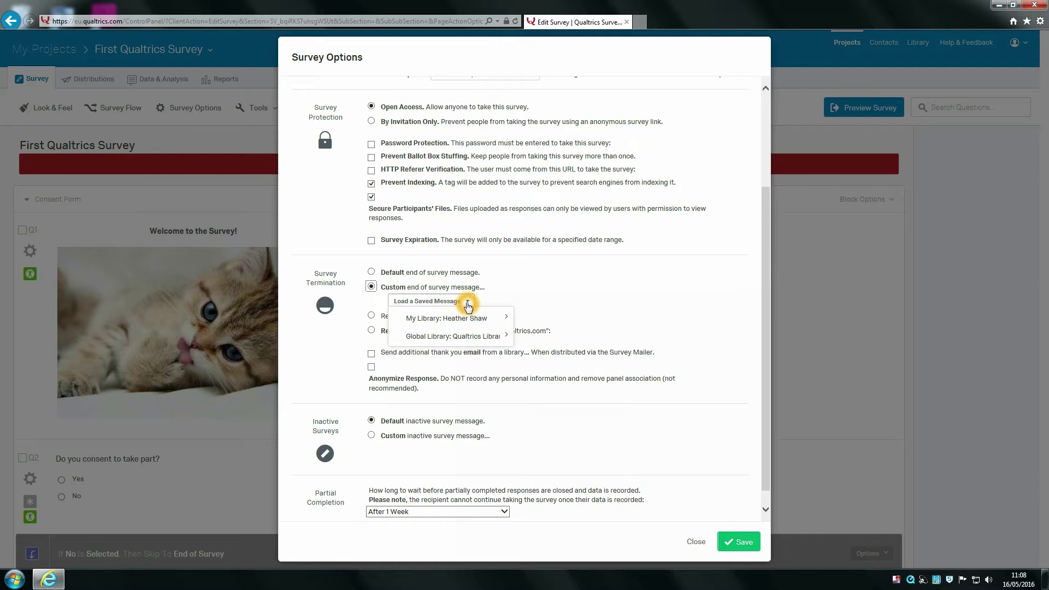
{"action": "mouse_move", "coordinate": [473, 323]}
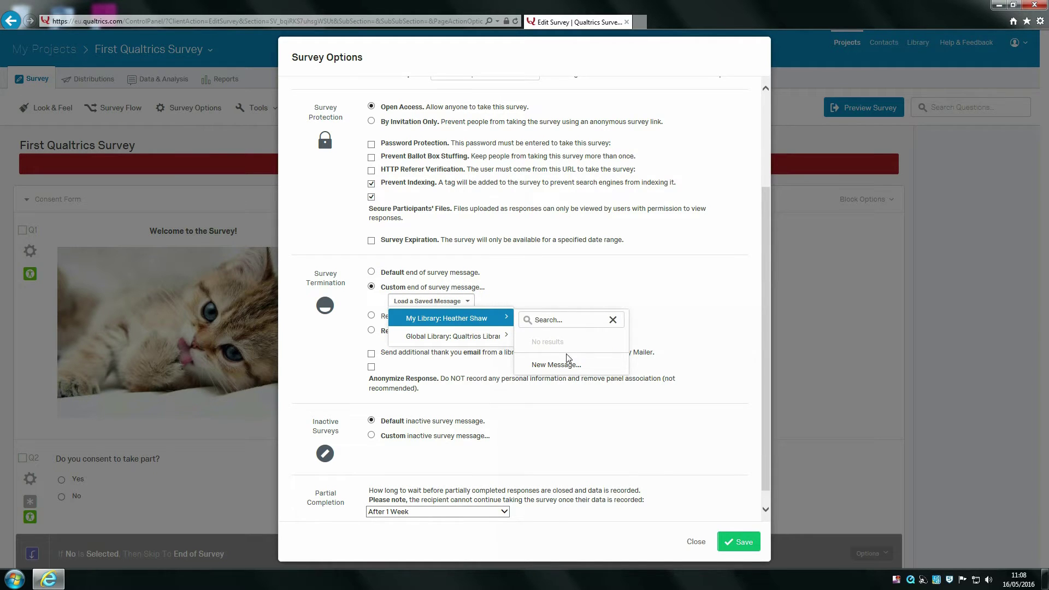
{"action": "left_click", "coordinate": [571, 370]}
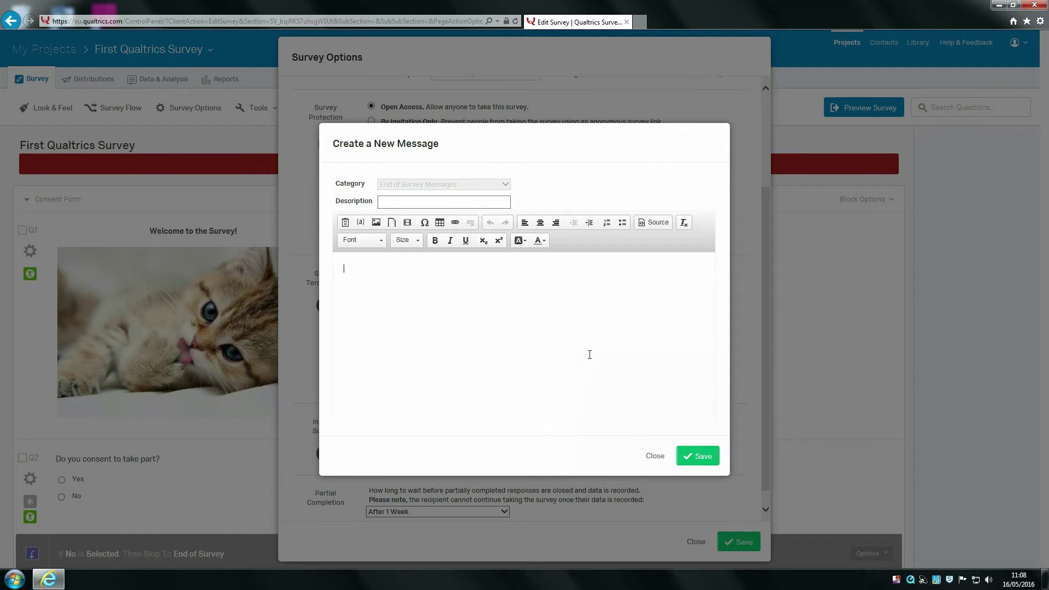
Step: Describe the message as 'End of Survey Debrief' and write the thank-you line with the ethics contact e-mail
{"action": "left_click", "coordinate": [423, 203]}
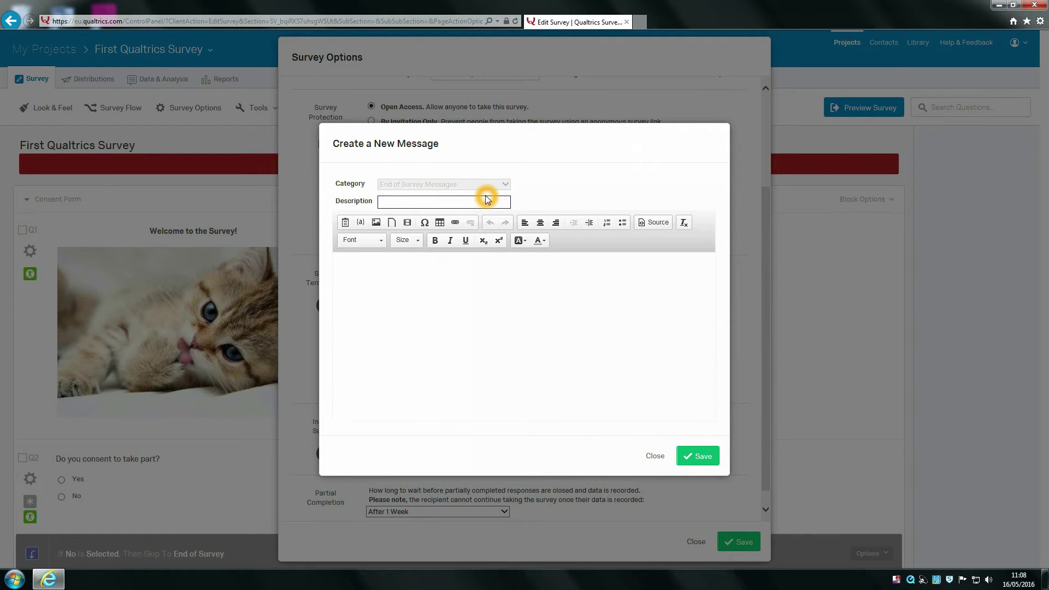
{"action": "type", "text": "End of Survey Debrief"}
{"action": "left_click", "coordinate": [492, 298]}
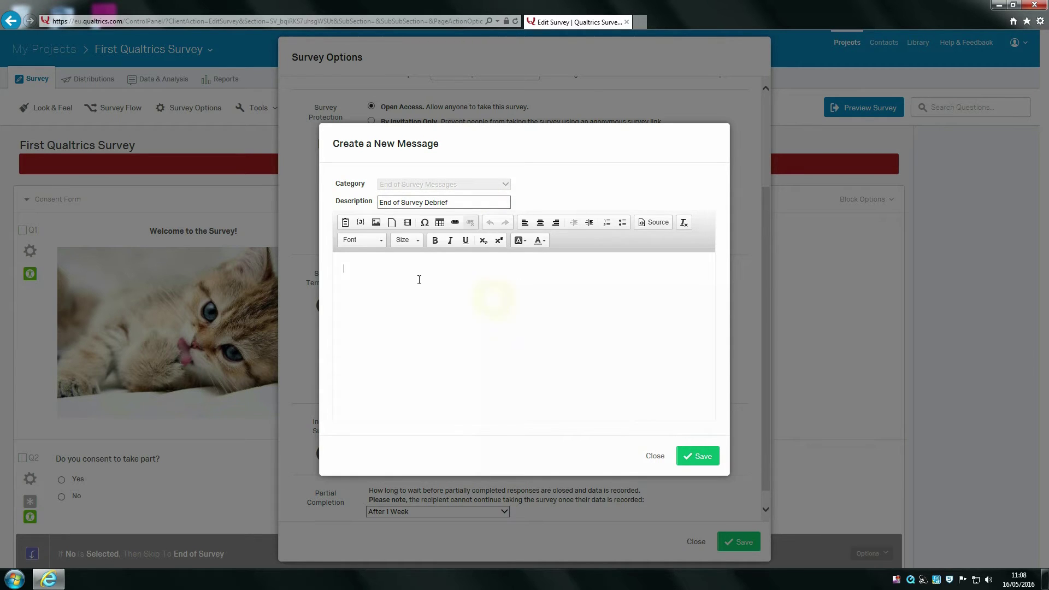
{"action": "left_click", "coordinate": [538, 314]}
{"action": "left_click", "coordinate": [532, 320]}
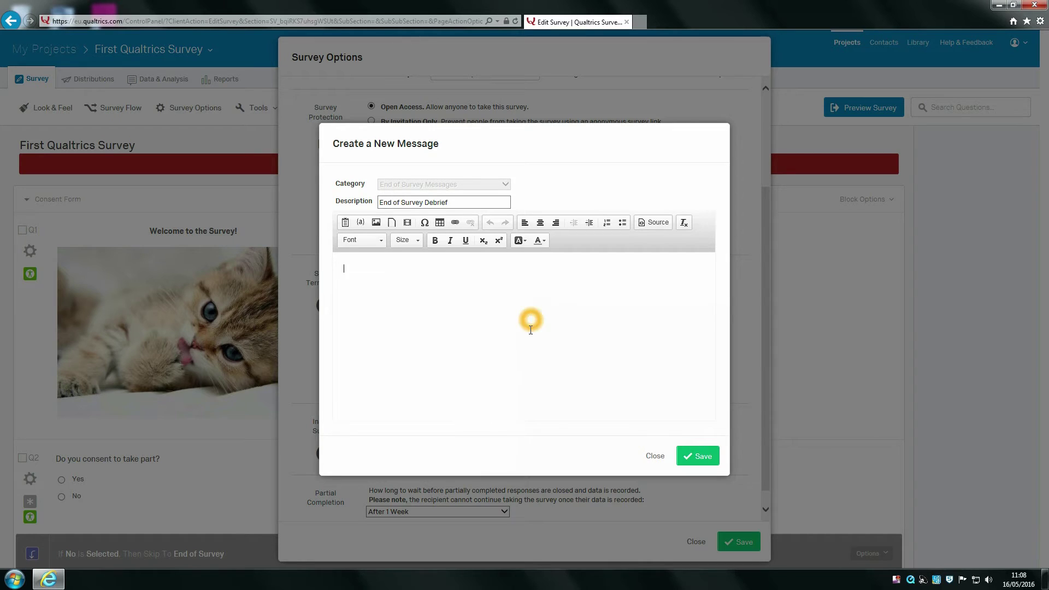
{"action": "type", "text": "Thanky"}
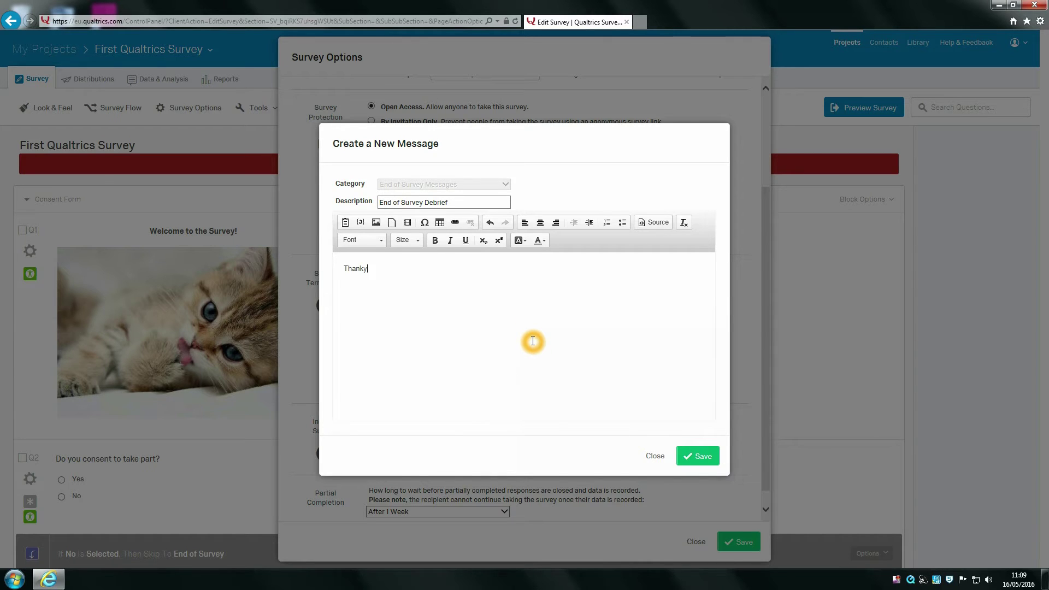
{"action": "type", "text": "ou for taking part in m"}
{"action": "key", "text": "BackSpace"}
{"action": "type", "text": "the"}
{"action": "key", "text": "BackSpace"}
{"action": "key", "text": "BackSpace"}
{"action": "key", "text": "BackSpace"}
{"action": "type", "text": "survey. "}
{"action": "type", "text": "If you have any eth"}
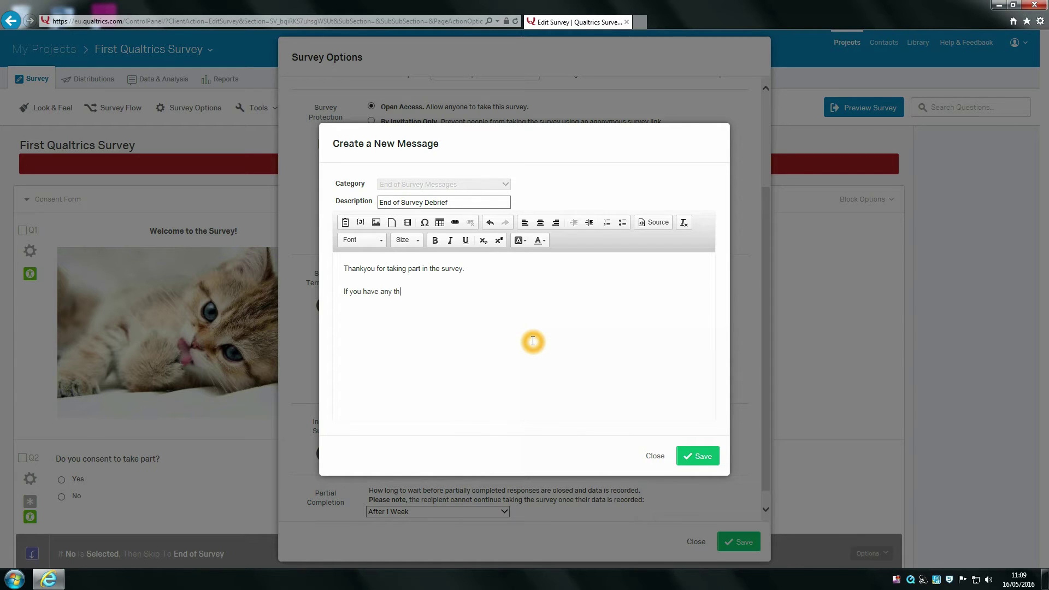
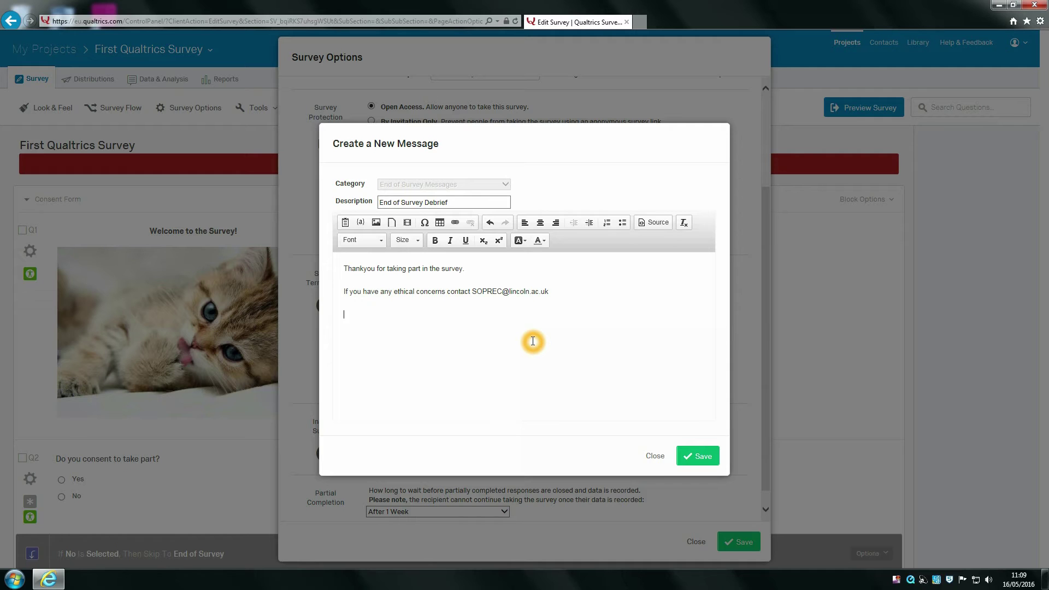
Step: Add the research summary line and the questions contact e-mail, then save the message
{"action": "type", "text": "The resera"}
{"action": "type", "text": "nducted toa"}
{"action": "key", "text": "BackSpace"}
{"action": "type", "text": "day was about. If you "}
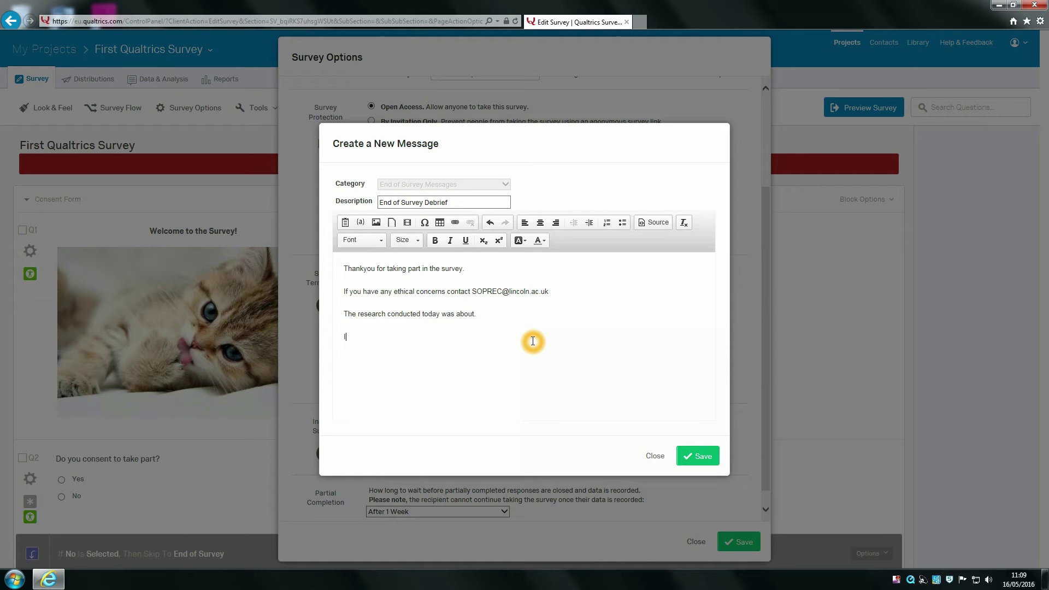
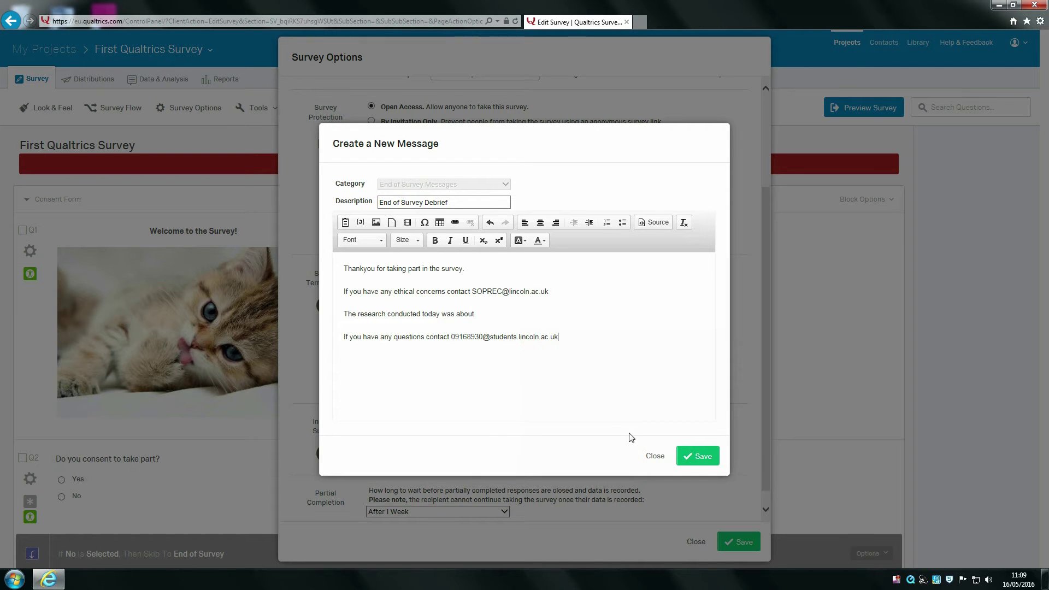
{"action": "left_click", "coordinate": [696, 453]}
Step: Save the survey options and preview the survey with Ignore validation ticked
{"action": "left_click", "coordinate": [742, 542]}
{"action": "left_click", "coordinate": [738, 533]}
{"action": "left_click", "coordinate": [738, 538]}
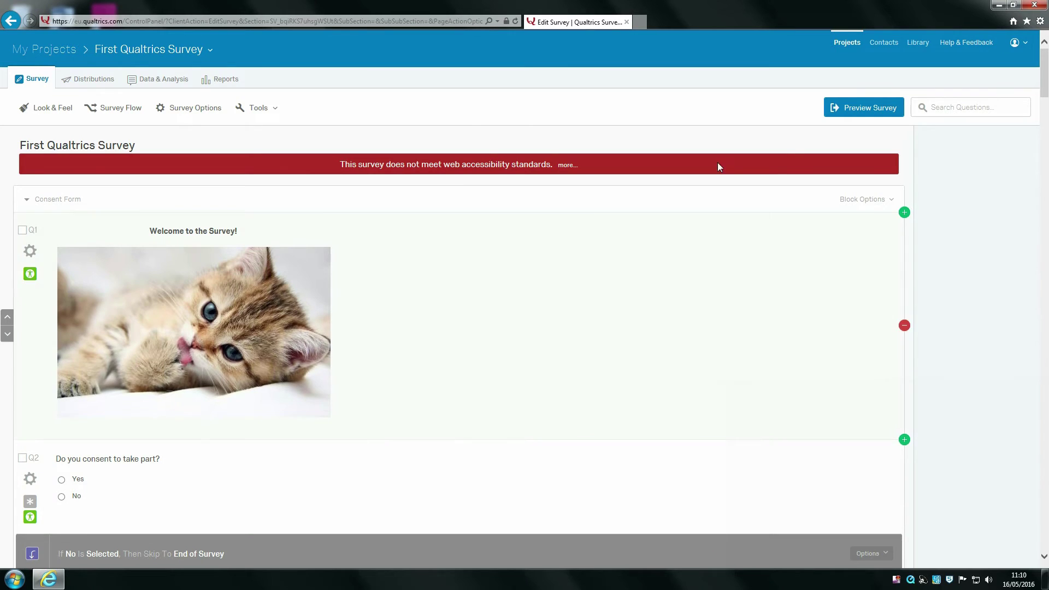
{"action": "left_click", "coordinate": [566, 136]}
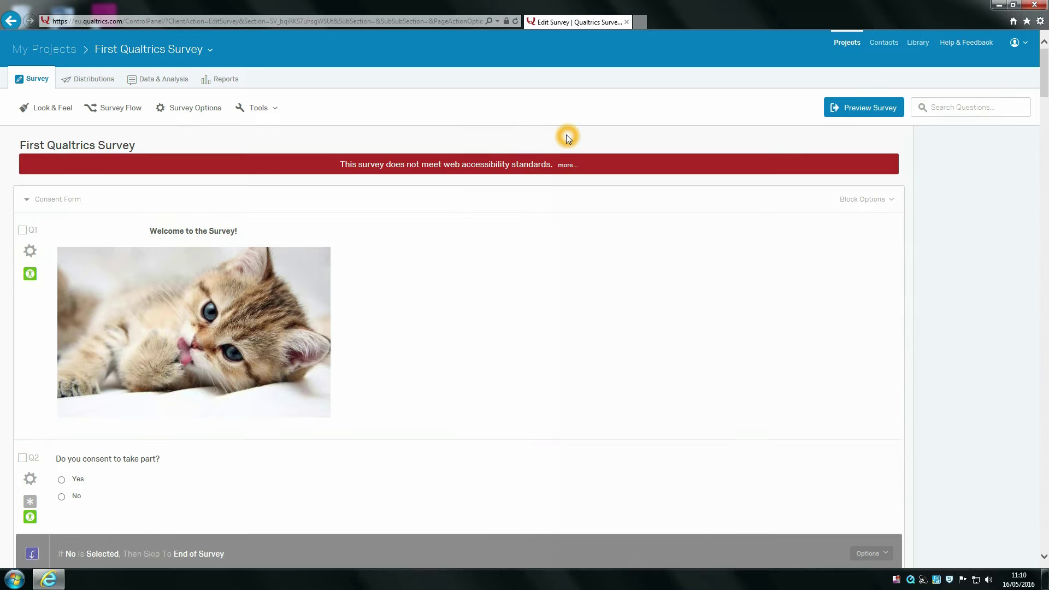
{"action": "left_click", "coordinate": [836, 108]}
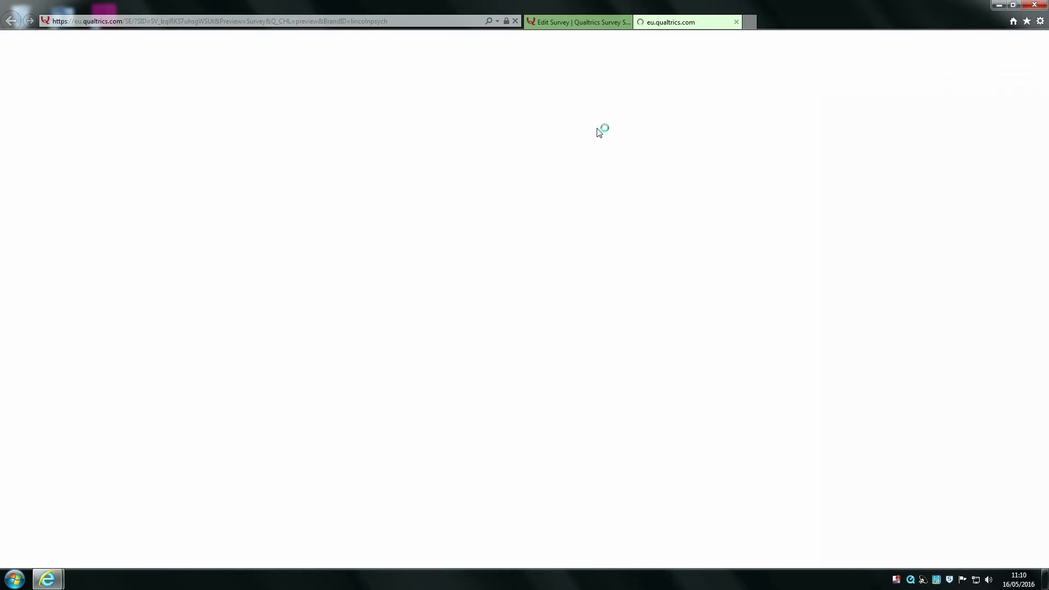
{"action": "left_click", "coordinate": [225, 48]}
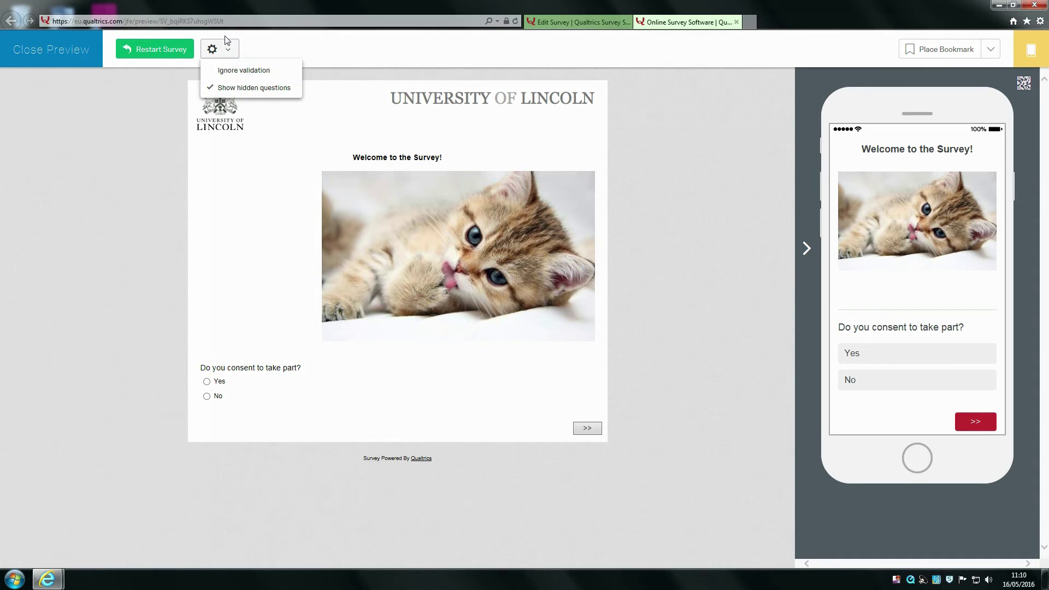
{"action": "left_click", "coordinate": [240, 70]}
{"action": "left_click", "coordinate": [251, 69]}
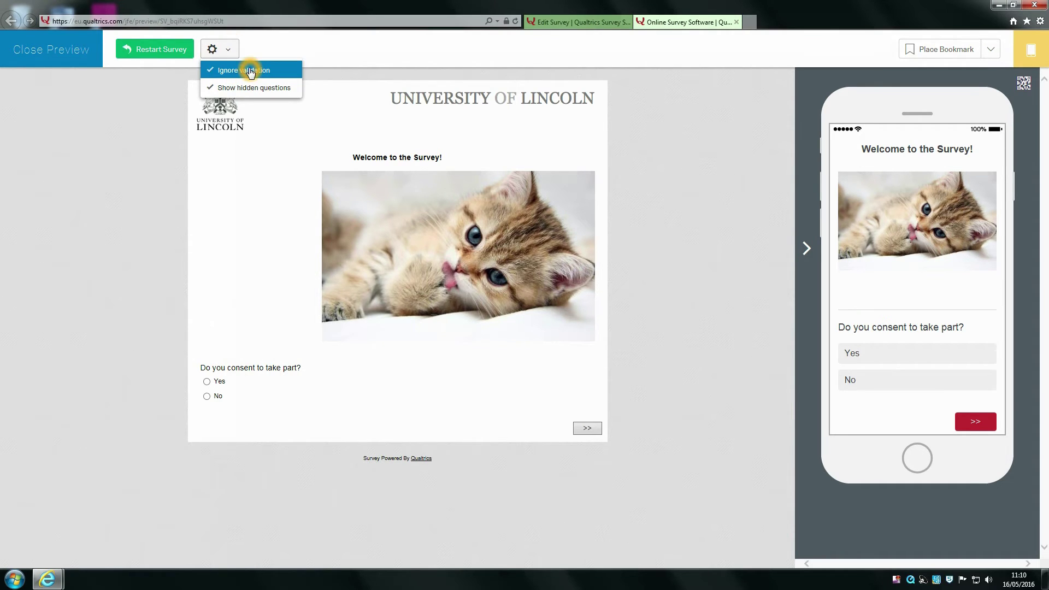
Step: Advance through every preview page to reach the debrief thank-you message
{"action": "left_click", "coordinate": [583, 429]}
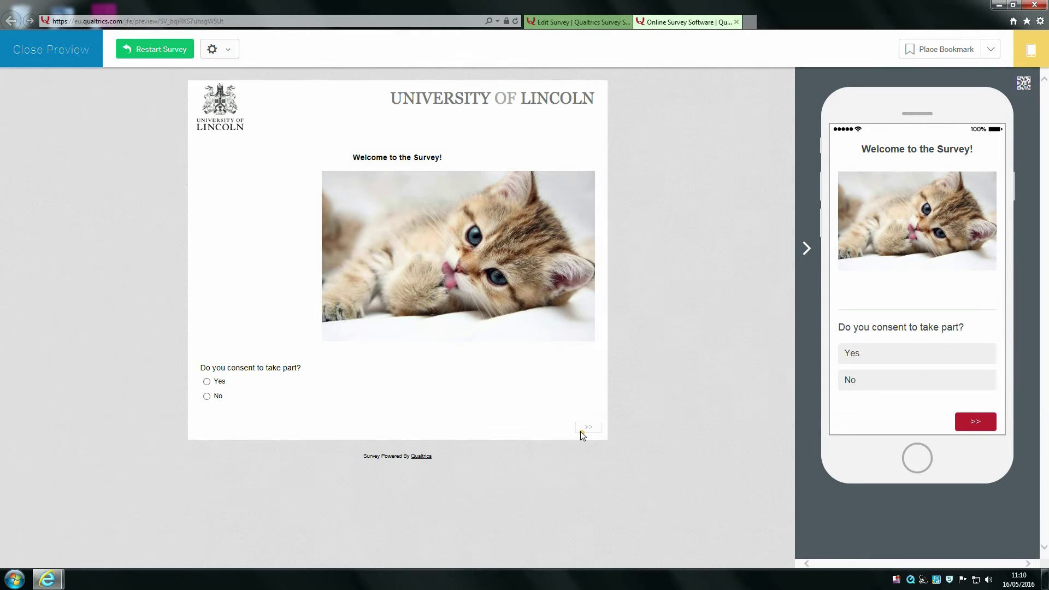
{"action": "left_click", "coordinate": [596, 255]}
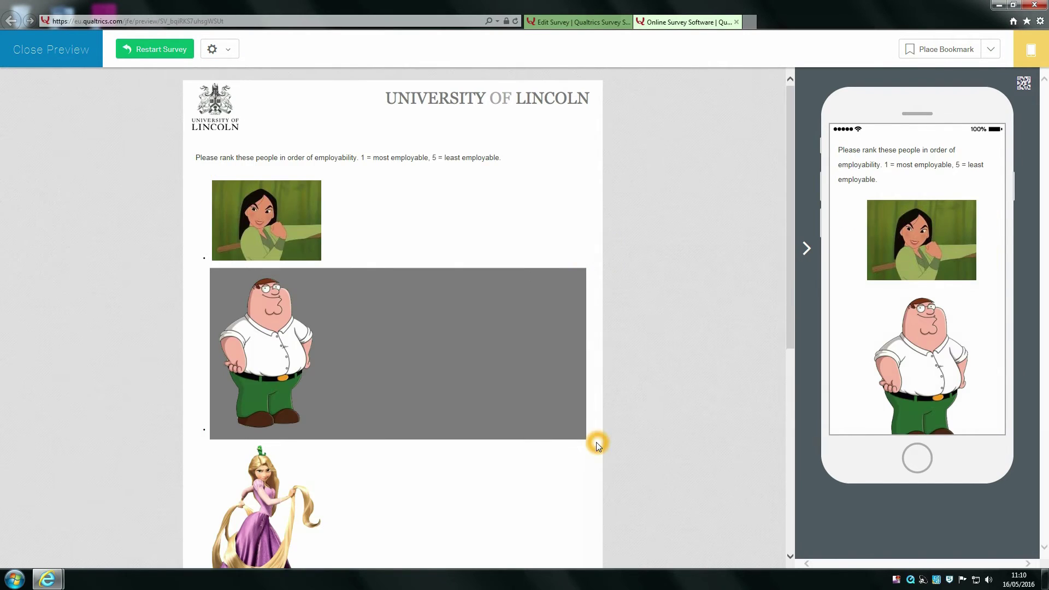
{"action": "scroll", "coordinate": [595, 444], "scroll_direction": "down", "scroll_amount": 7}
{"action": "left_click", "coordinate": [584, 527]}
{"action": "scroll", "coordinate": [592, 504], "scroll_direction": "down", "scroll_amount": 1}
{"action": "left_click", "coordinate": [589, 527]}
{"action": "left_click", "coordinate": [588, 320]}
{"action": "scroll", "coordinate": [587, 321], "scroll_direction": "down", "scroll_amount": 6}
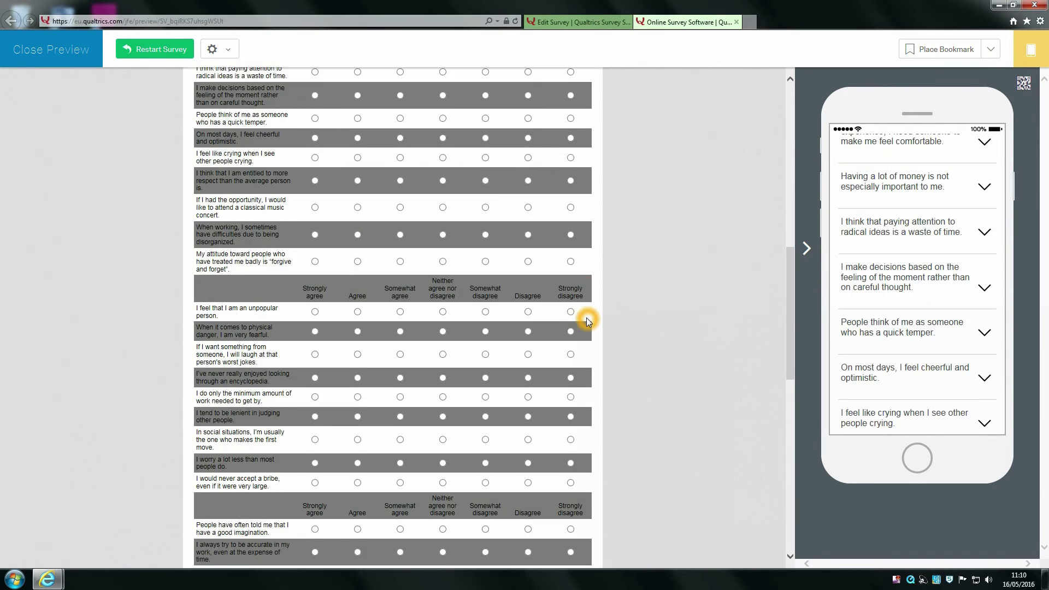
{"action": "scroll", "coordinate": [587, 322], "scroll_direction": "down", "scroll_amount": 10}
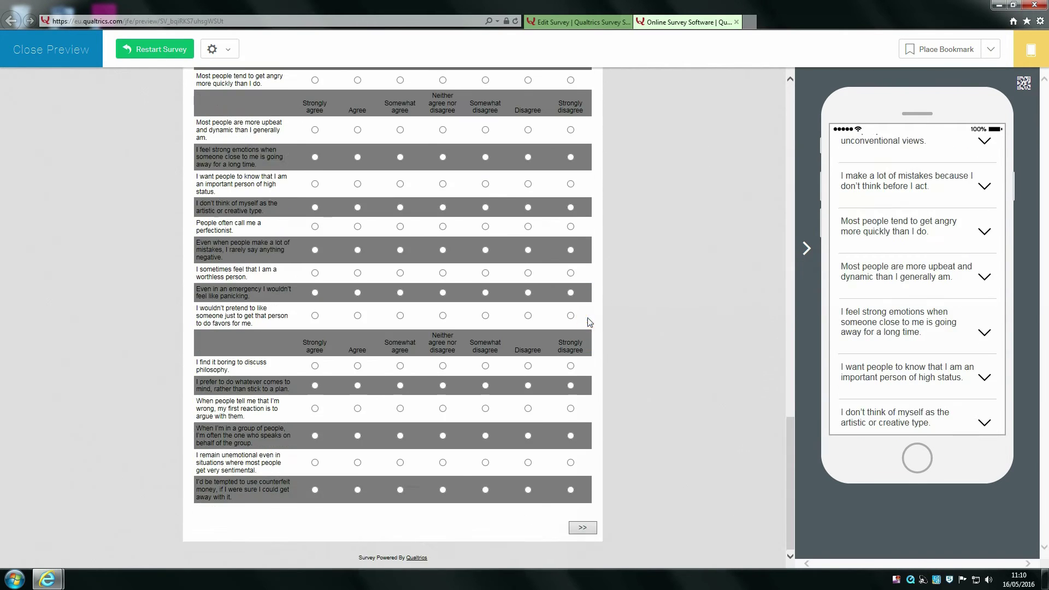
{"action": "left_click", "coordinate": [585, 527]}
{"action": "left_click", "coordinate": [584, 527]}
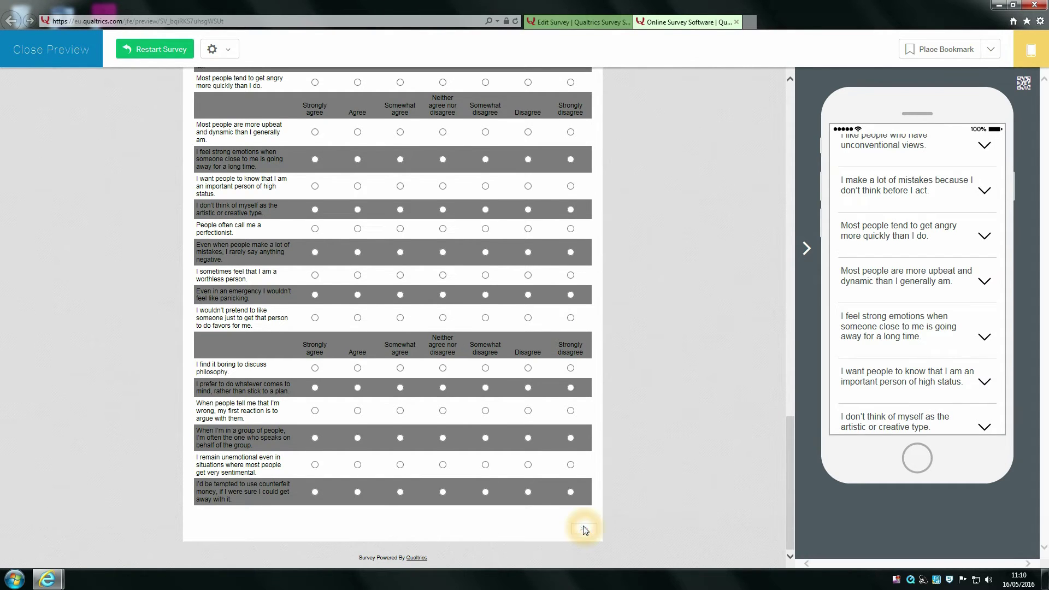
{"action": "left_click", "coordinate": [583, 527]}
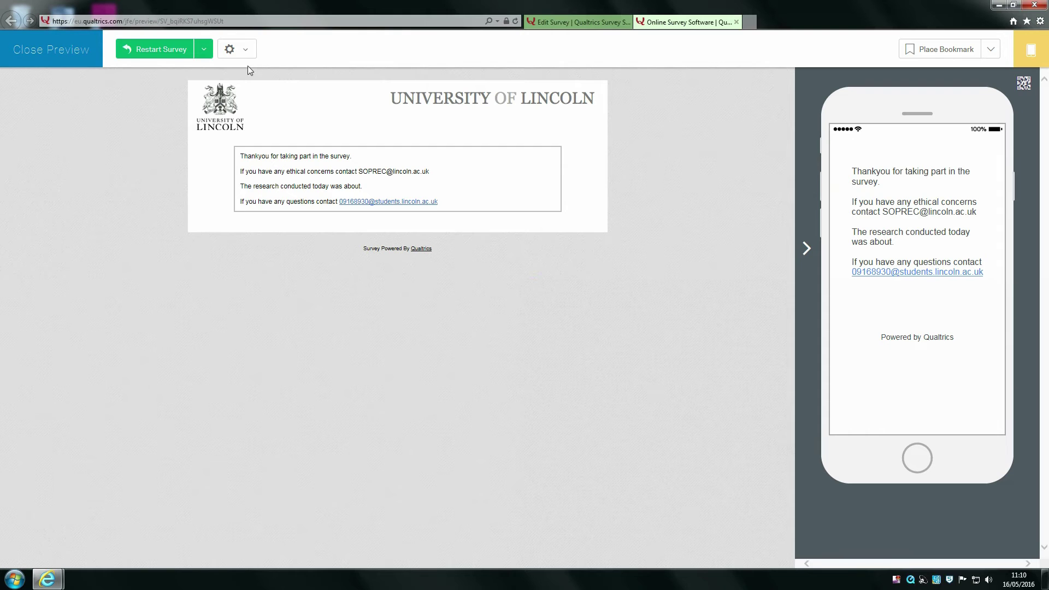
Step: Close the preview, reopen Survey Options and enable the Back Button
{"action": "left_click", "coordinate": [737, 22]}
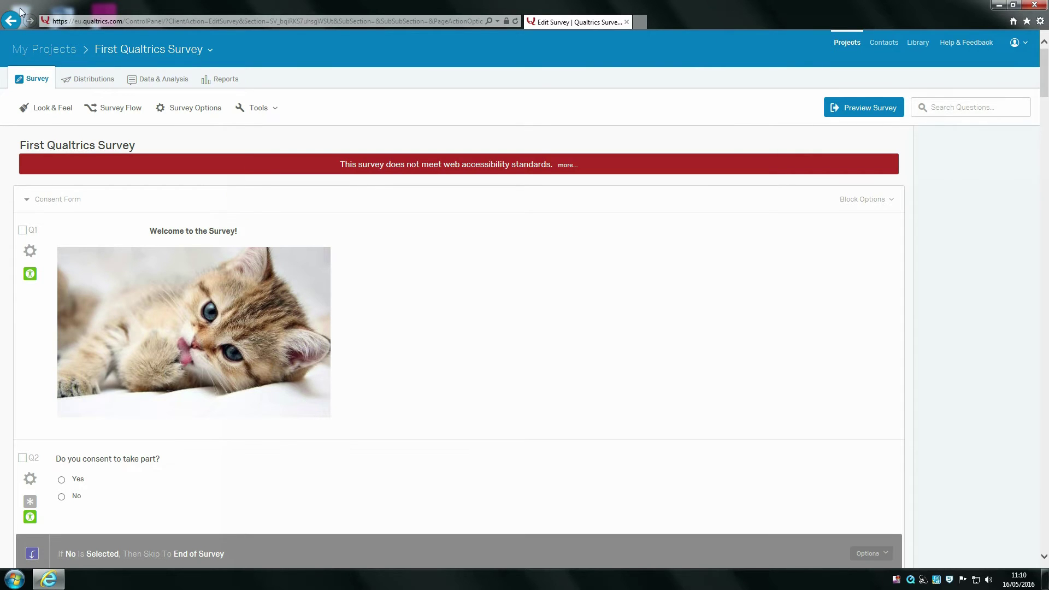
{"action": "left_click", "coordinate": [181, 111]}
{"action": "left_click", "coordinate": [372, 98]}
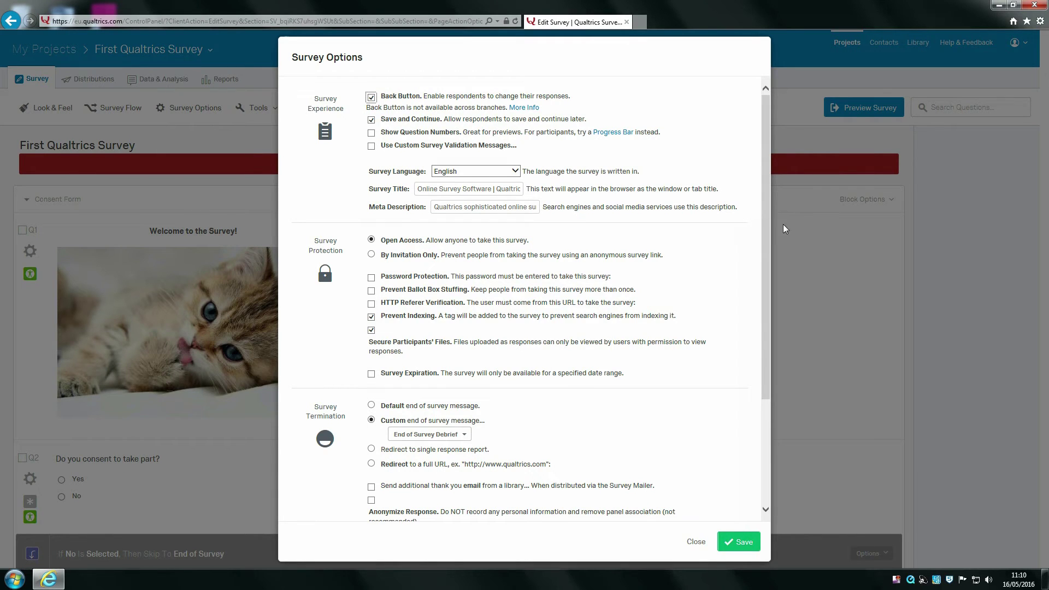
Step: Keep Back Button on, toggle Show Question Numbers on then off, and save the options
{"action": "left_click", "coordinate": [484, 129]}
{"action": "left_click", "coordinate": [372, 134]}
{"action": "left_click", "coordinate": [371, 133]}
{"action": "scroll", "coordinate": [579, 159], "scroll_direction": "down", "scroll_amount": 3}
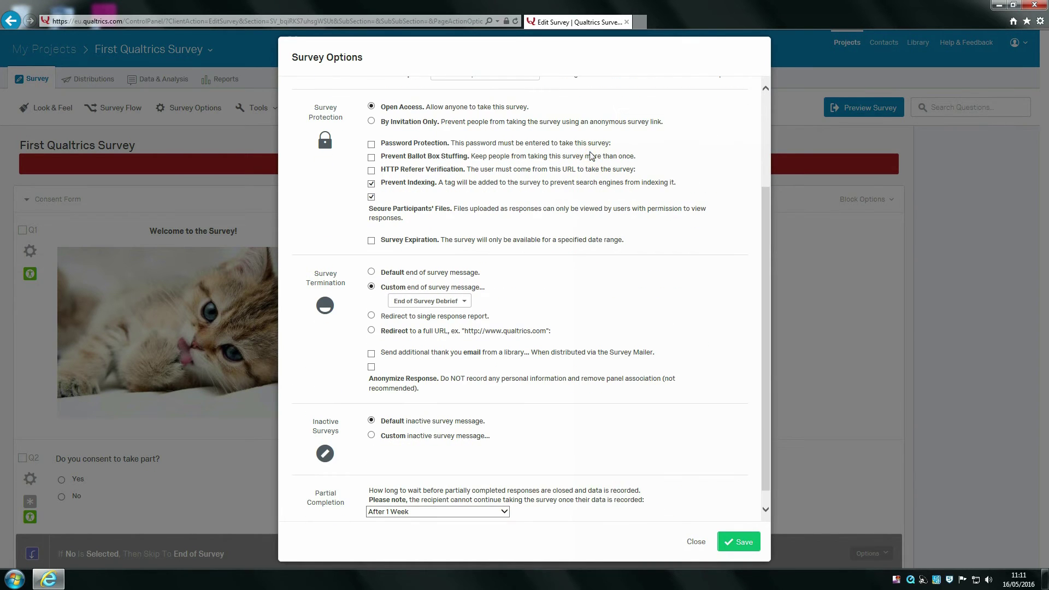
{"action": "scroll", "coordinate": [595, 125], "scroll_direction": "up", "scroll_amount": 1}
{"action": "scroll", "coordinate": [597, 120], "scroll_direction": "up", "scroll_amount": 2}
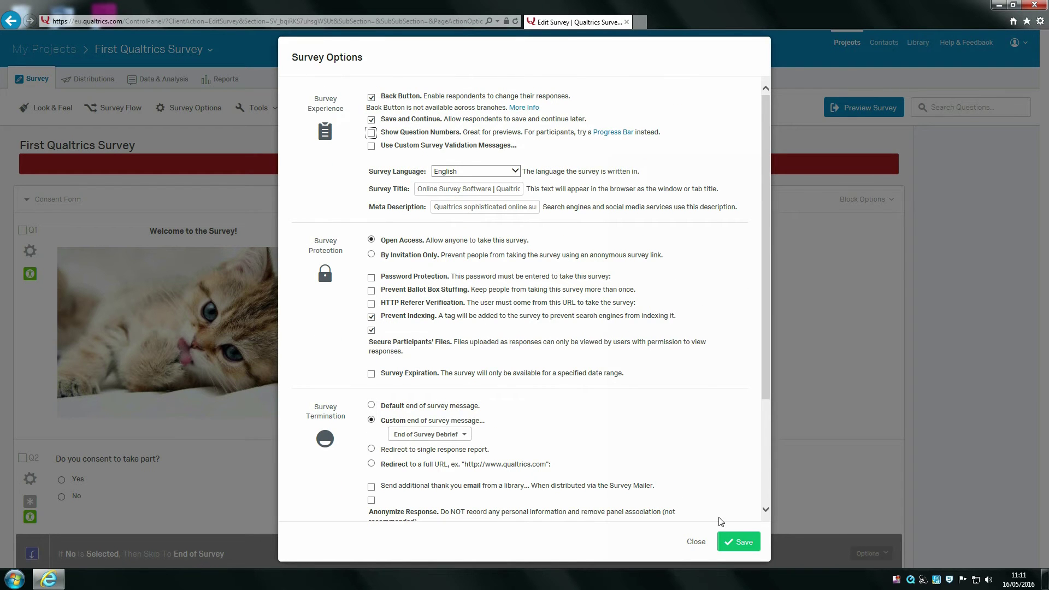
{"action": "left_click", "coordinate": [743, 542]}
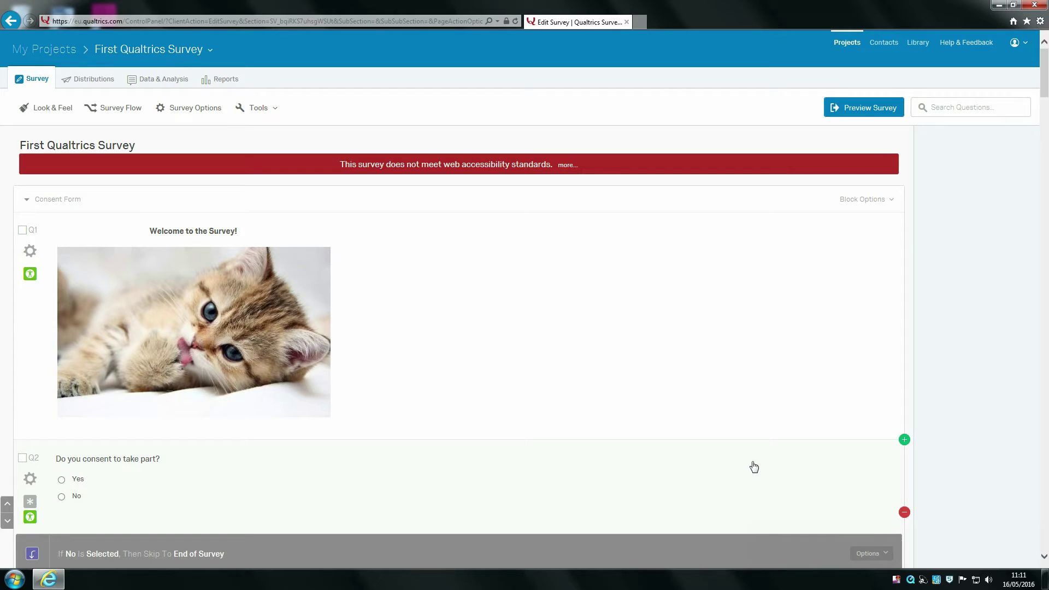
Step: In Look & Feel, review the next and back button text choices, discarding a new message
{"action": "left_click", "coordinate": [40, 109]}
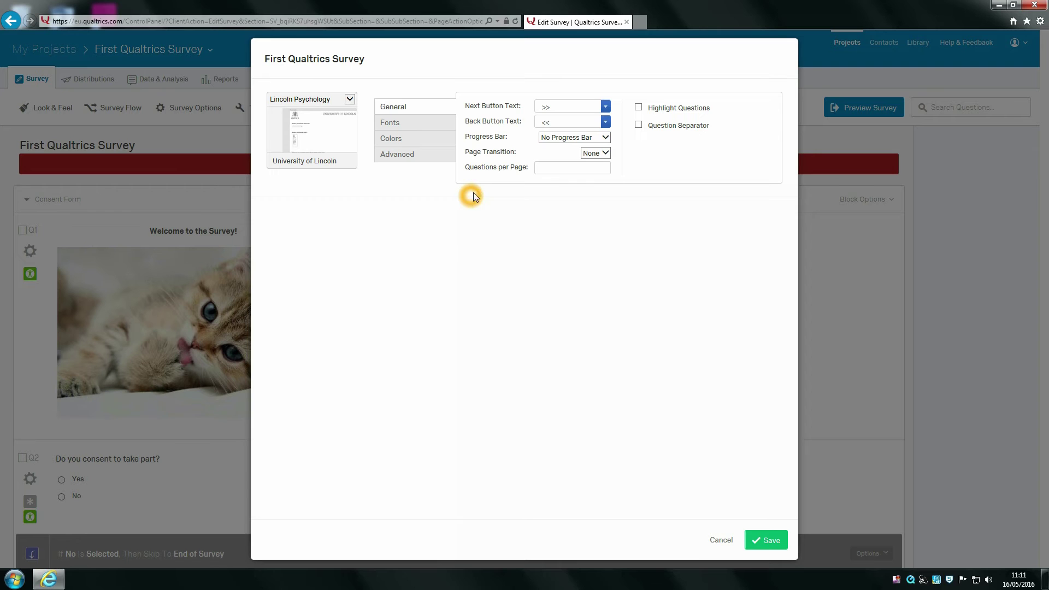
{"action": "left_click", "coordinate": [607, 111]}
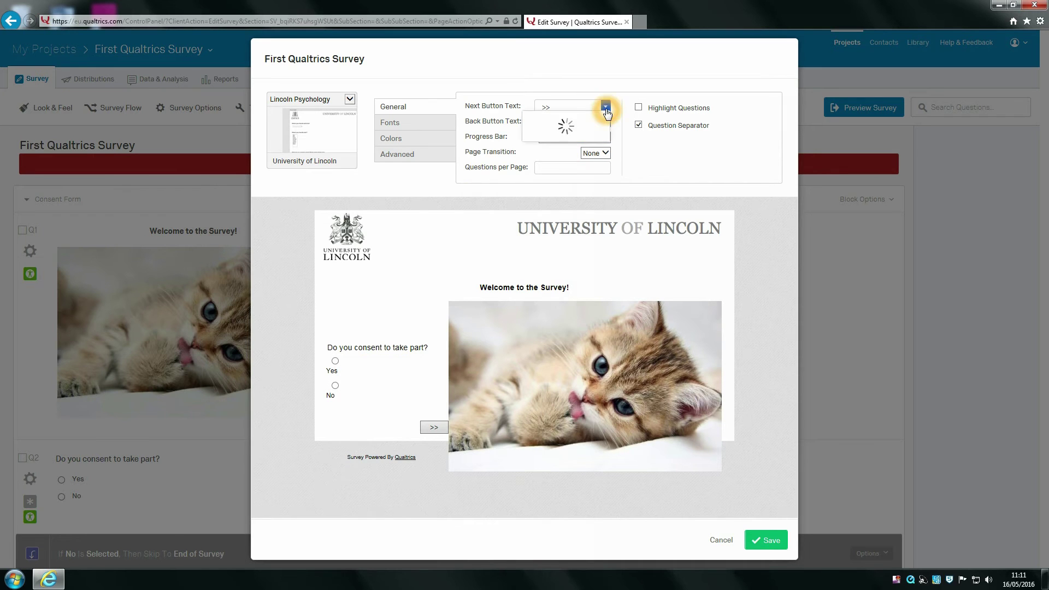
{"action": "left_click", "coordinate": [512, 104]}
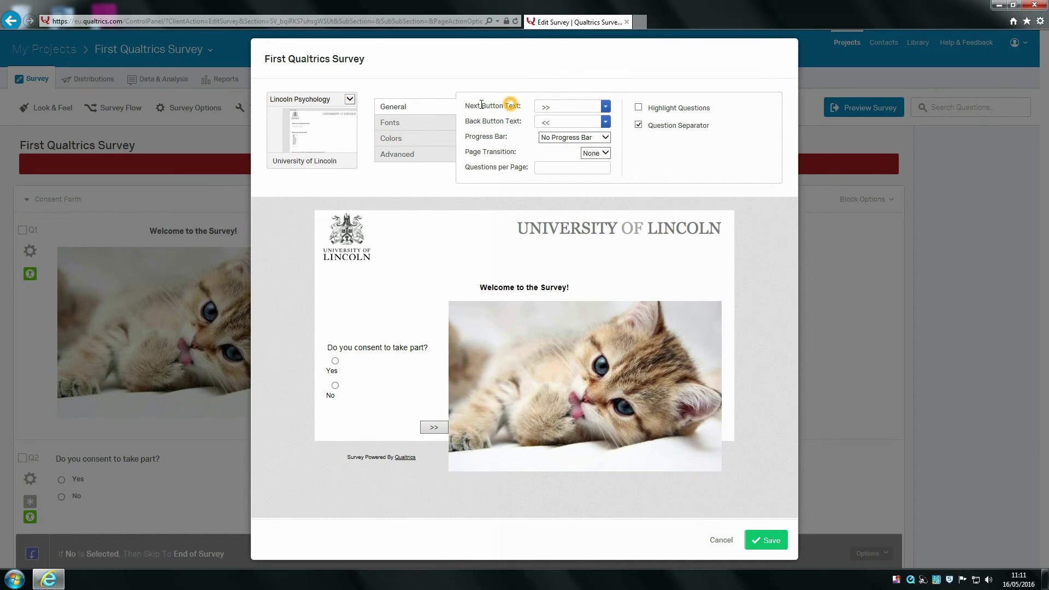
{"action": "left_click", "coordinate": [606, 122]}
{"action": "mouse_move", "coordinate": [601, 157]}
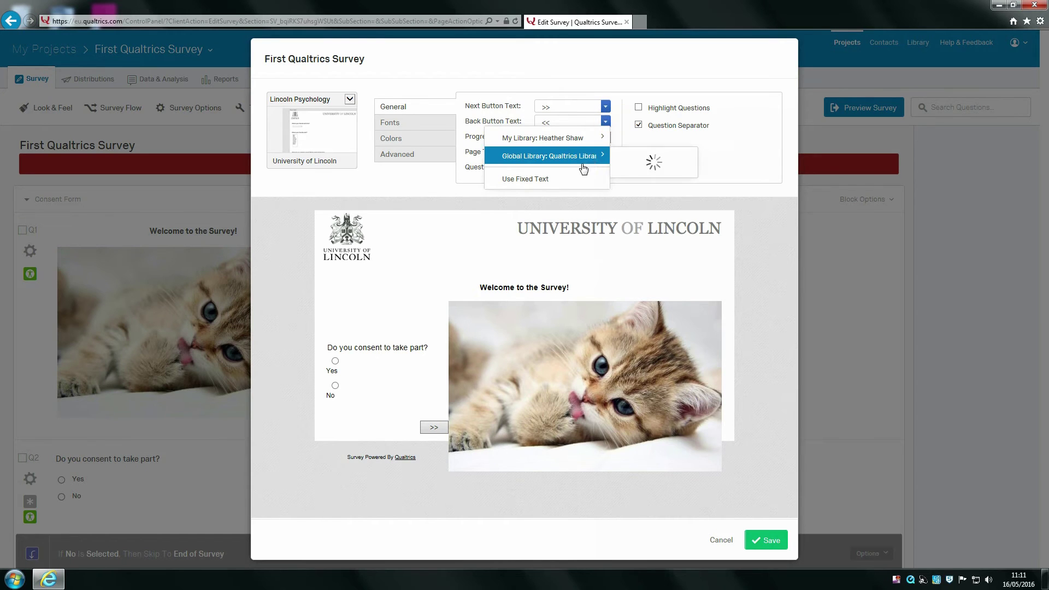
{"action": "mouse_move", "coordinate": [597, 136]}
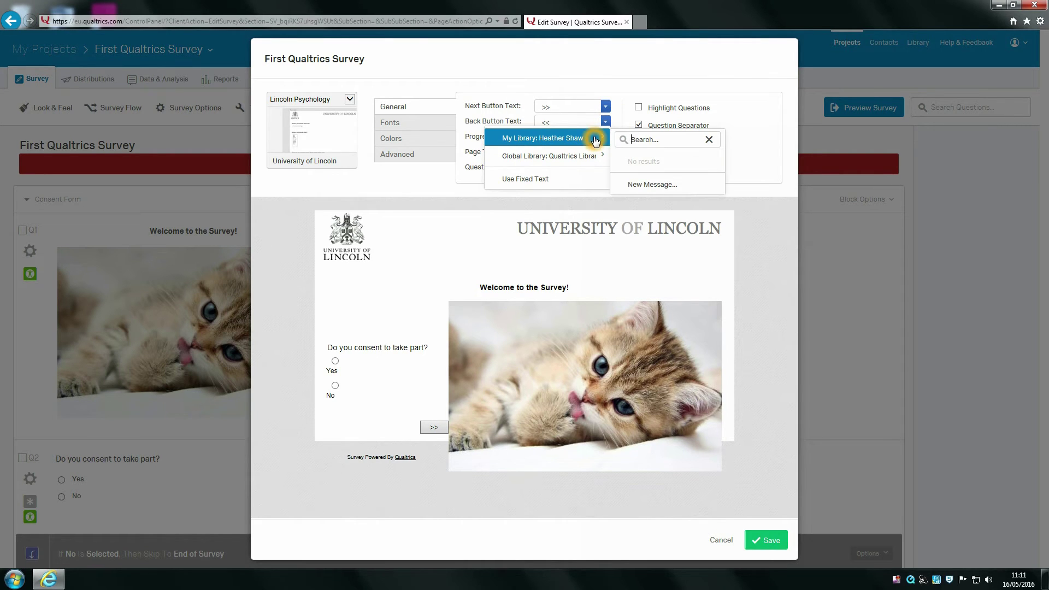
{"action": "left_click", "coordinate": [674, 183]}
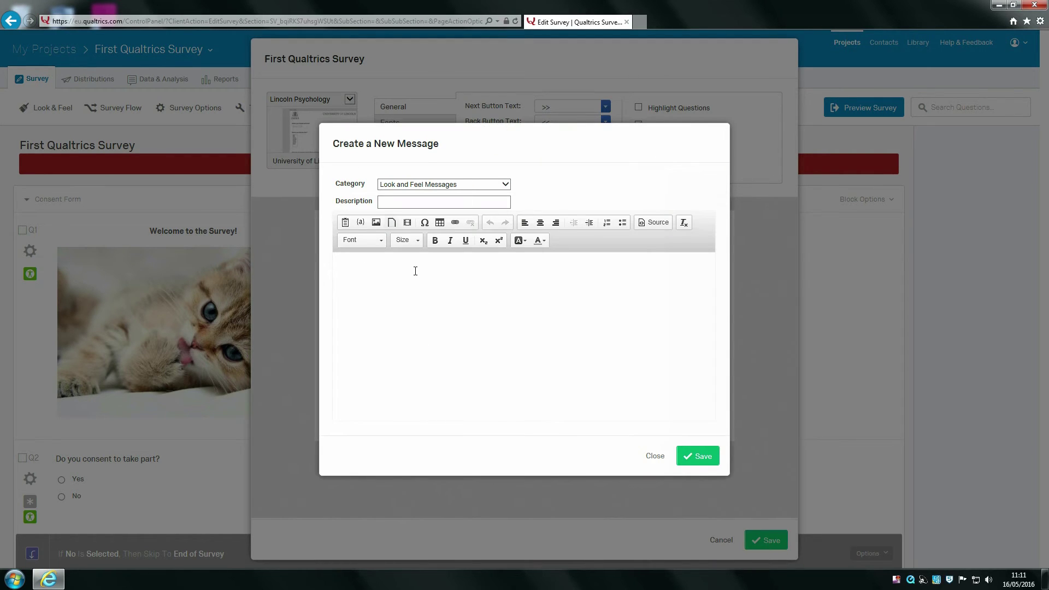
{"action": "left_click", "coordinate": [655, 455]}
{"action": "left_click", "coordinate": [431, 107]}
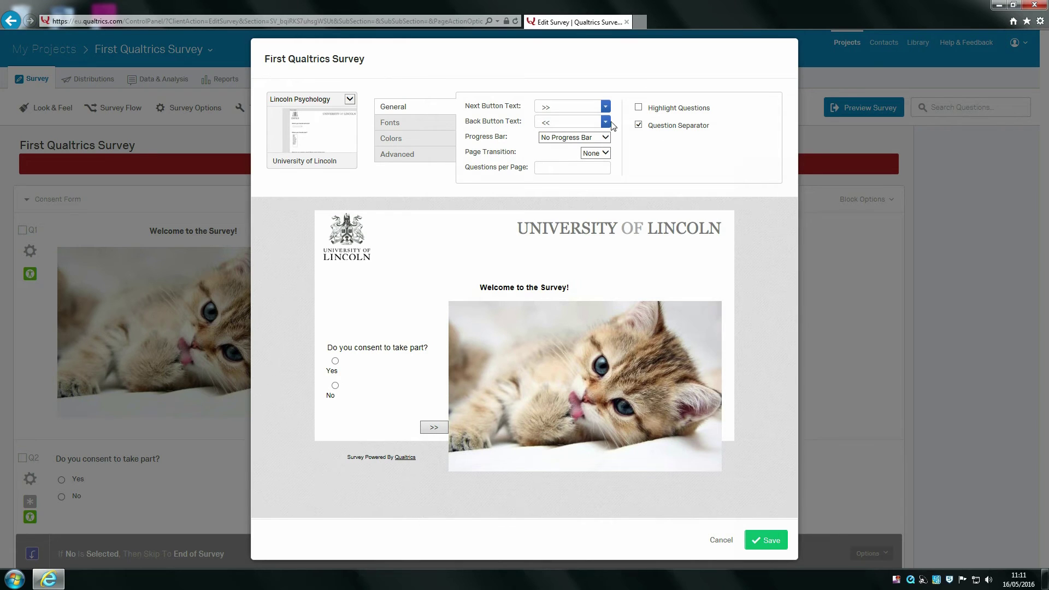
Step: Set the Progress Bar to With Text and save the Look & Feel settings
{"action": "left_click", "coordinate": [604, 137]}
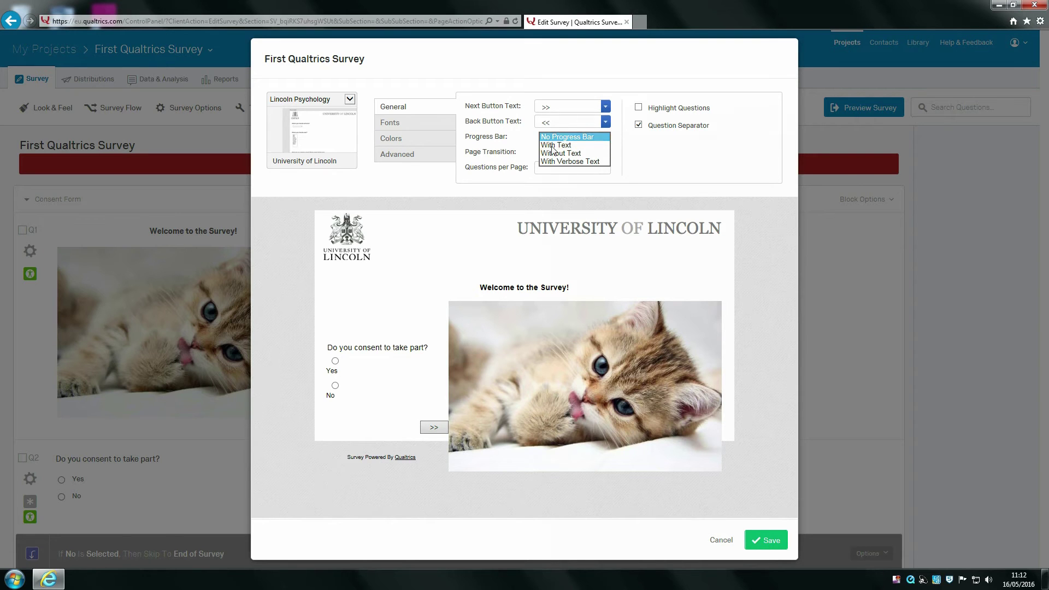
{"action": "left_click", "coordinate": [593, 145]}
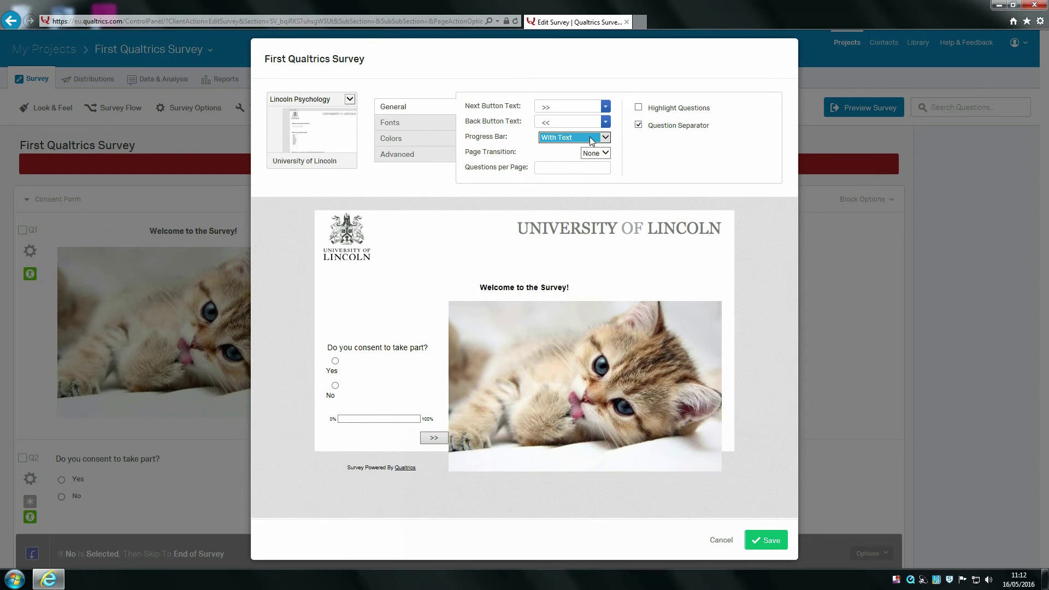
{"action": "left_click", "coordinate": [570, 167]}
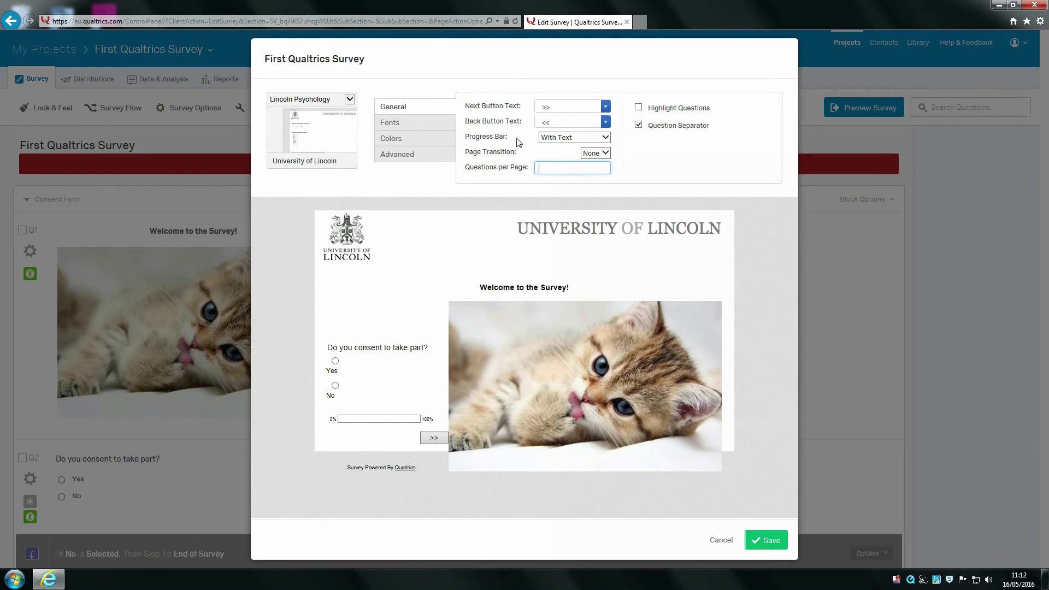
{"action": "left_click", "coordinate": [536, 169]}
{"action": "left_click", "coordinate": [580, 164]}
{"action": "left_click", "coordinate": [596, 169]}
{"action": "left_click", "coordinate": [763, 547]}
{"action": "left_click", "coordinate": [766, 544]}
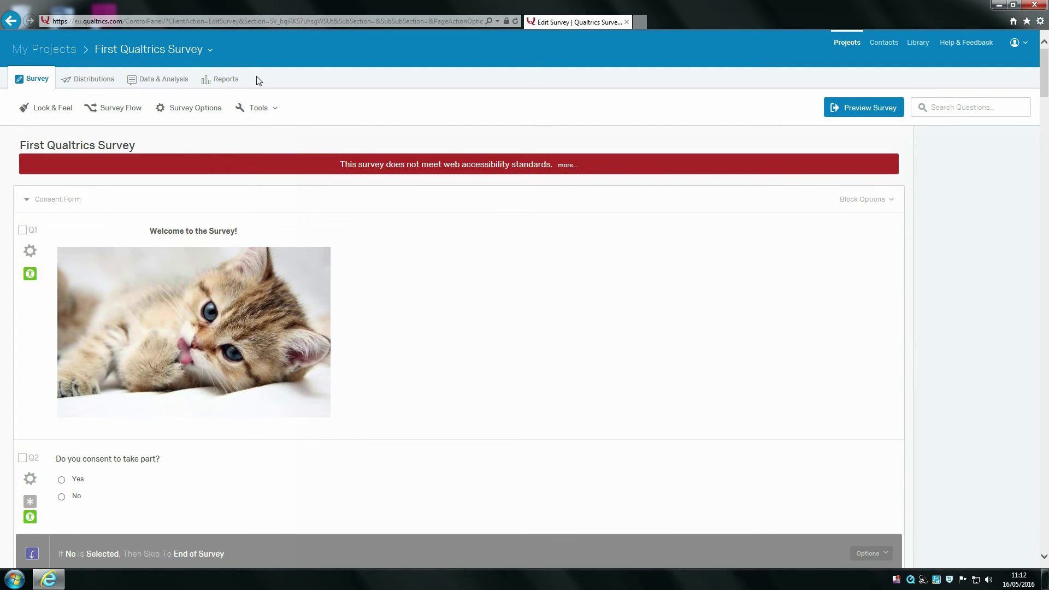
Step: Scroll through the survey's questions to review their current numbering
{"action": "left_click", "coordinate": [272, 115]}
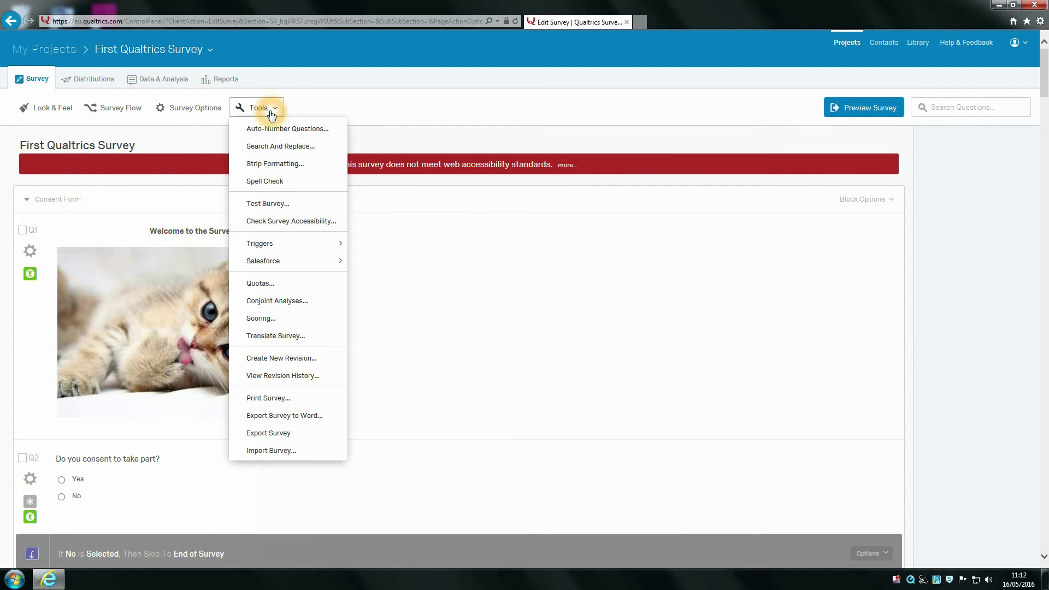
{"action": "left_click", "coordinate": [508, 123]}
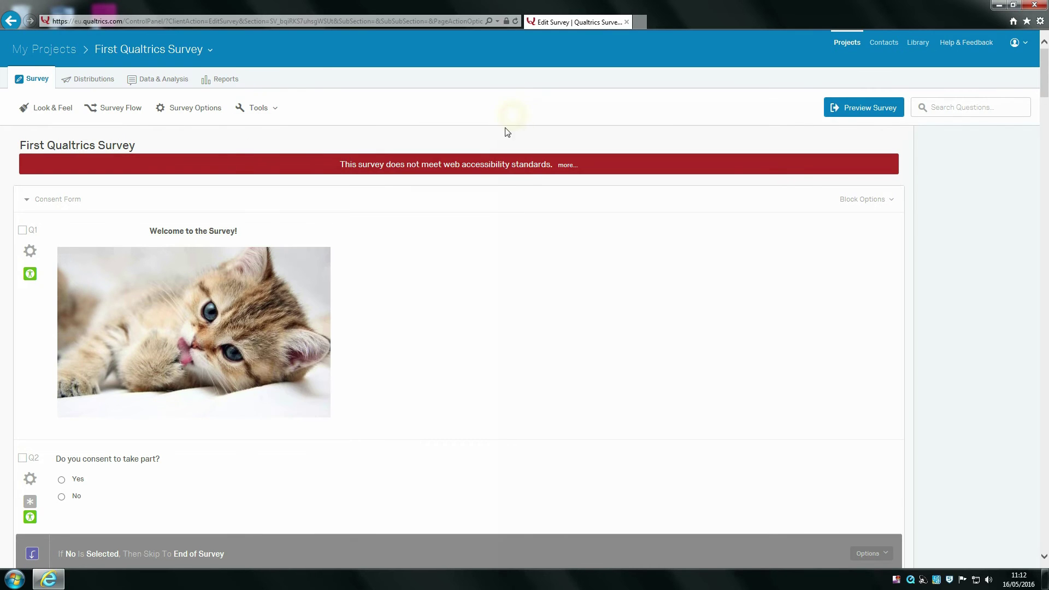
{"action": "scroll", "coordinate": [505, 131], "scroll_direction": "down", "scroll_amount": 20}
{"action": "scroll", "coordinate": [246, 327], "scroll_direction": "down", "scroll_amount": 4}
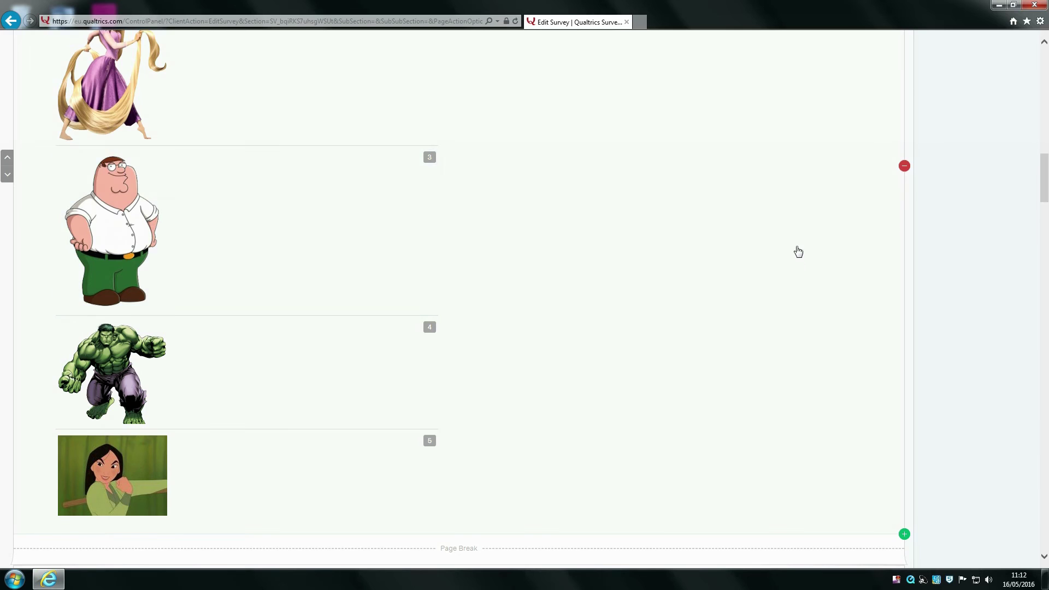
{"action": "scroll", "coordinate": [797, 257], "scroll_direction": "down", "scroll_amount": 3}
{"action": "left_click_drag", "start_coordinate": [1043, 181], "coordinate": [1042, 89]}
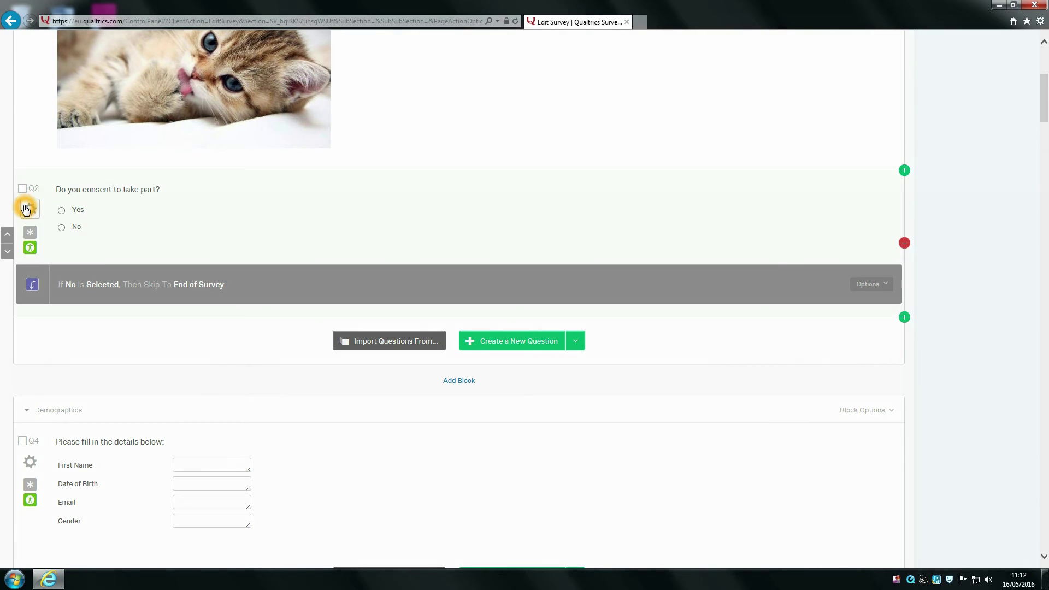
{"action": "left_click_drag", "start_coordinate": [1046, 121], "coordinate": [1027, 74]}
Step: Auto-number all questions with Sequential Numbering using the Q prefix
{"action": "left_click", "coordinate": [287, 109]}
{"action": "left_click", "coordinate": [272, 109]}
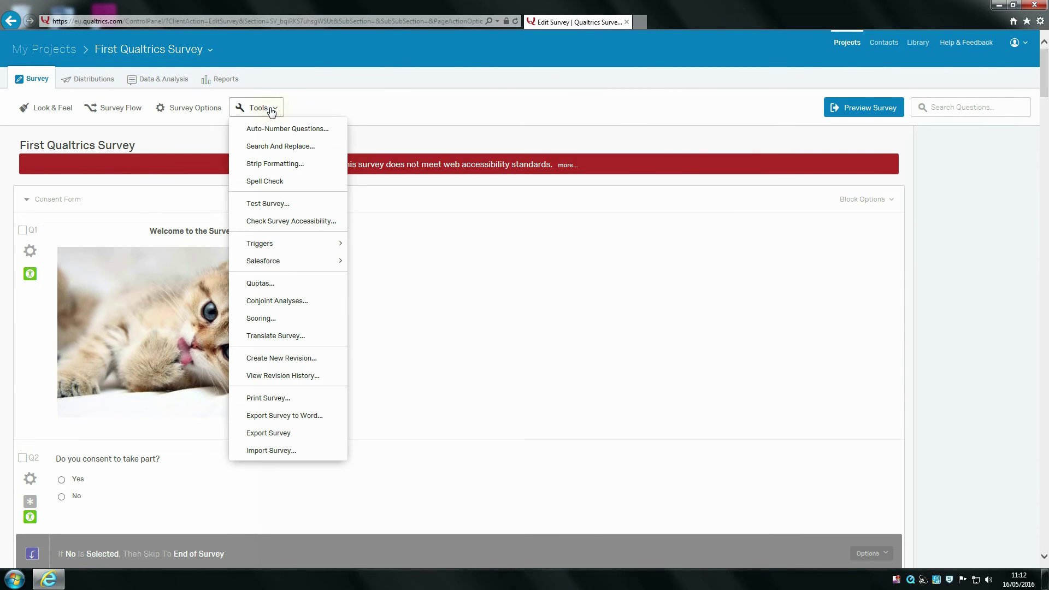
{"action": "left_click", "coordinate": [284, 128]}
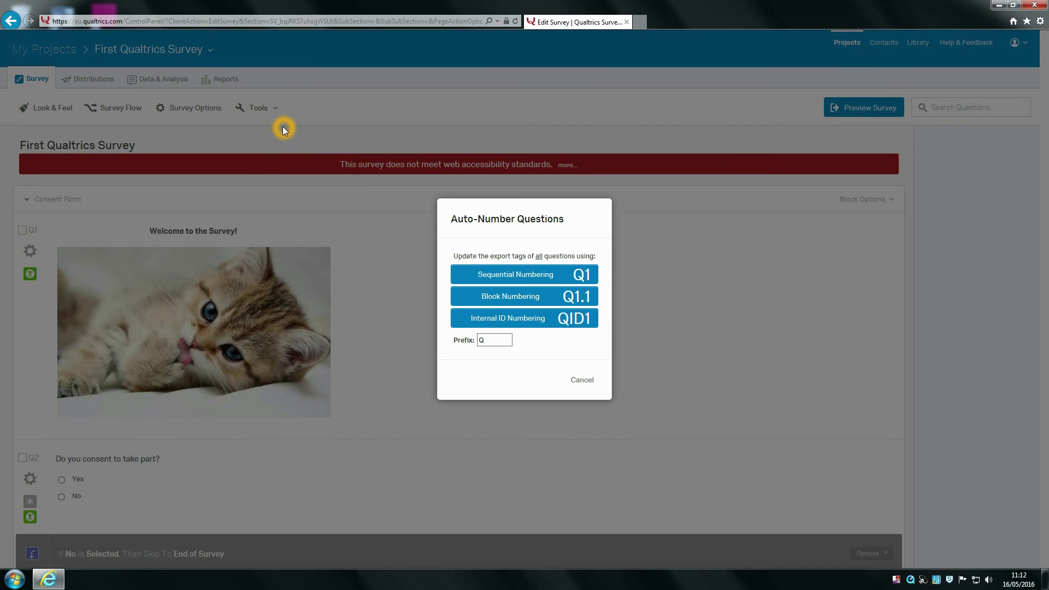
{"action": "left_click", "coordinate": [517, 278]}
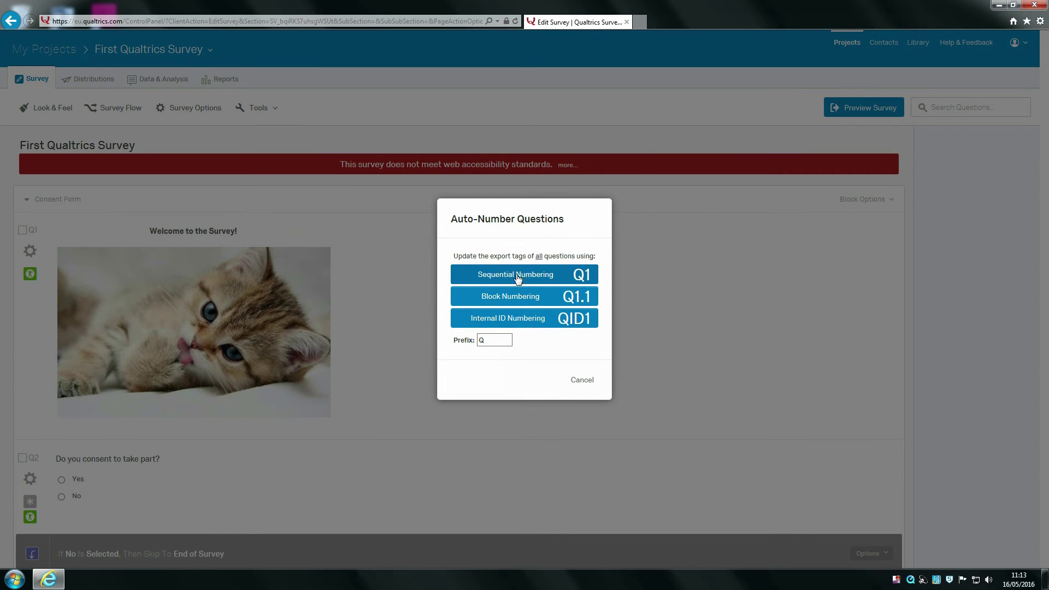
{"action": "left_click", "coordinate": [523, 296]}
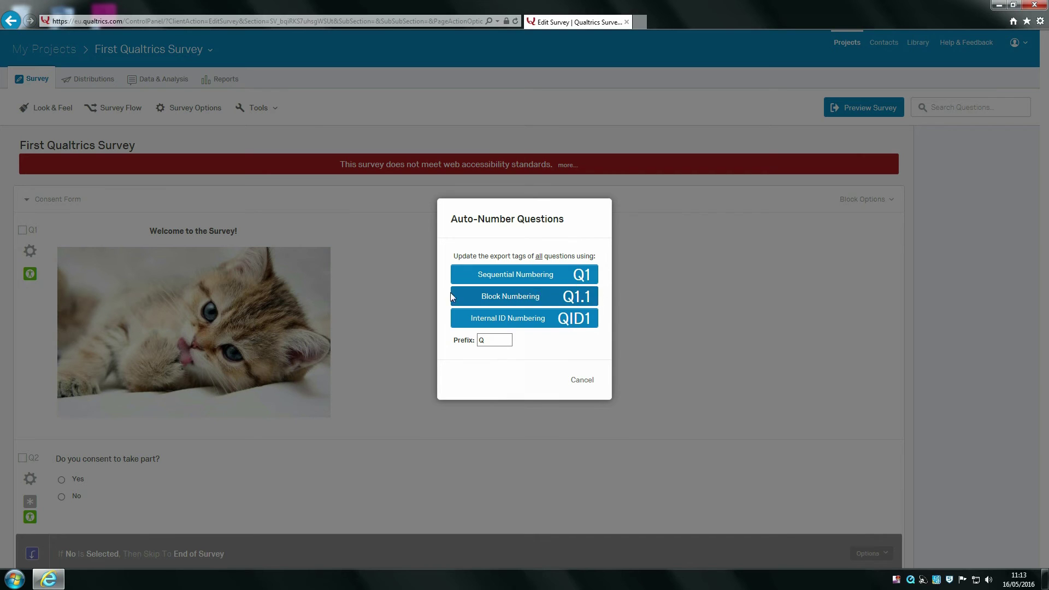
{"action": "left_click", "coordinate": [580, 298]}
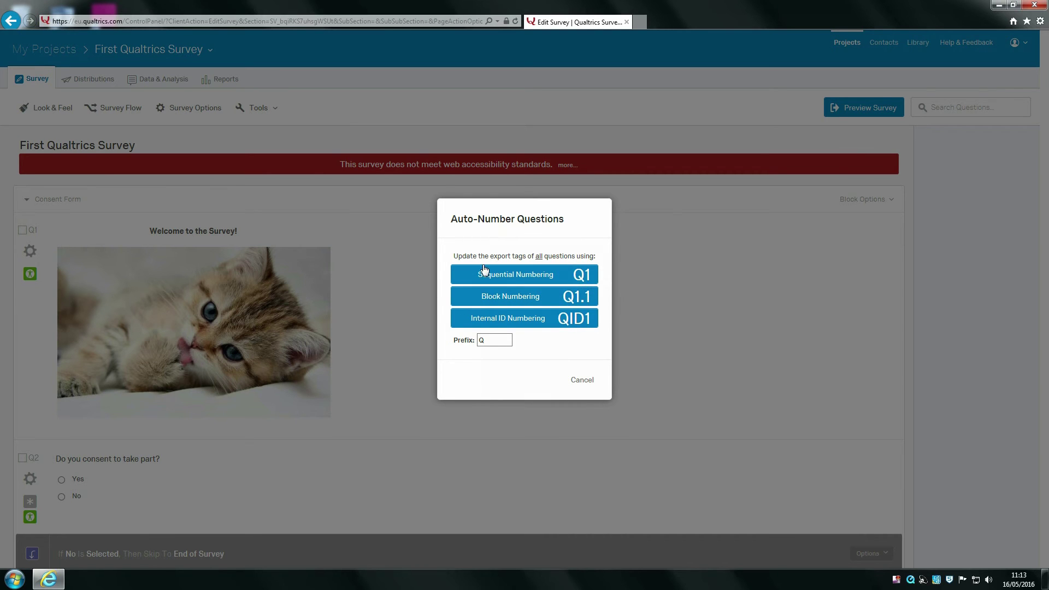
{"action": "left_click", "coordinate": [569, 276]}
{"action": "left_click", "coordinate": [570, 278]}
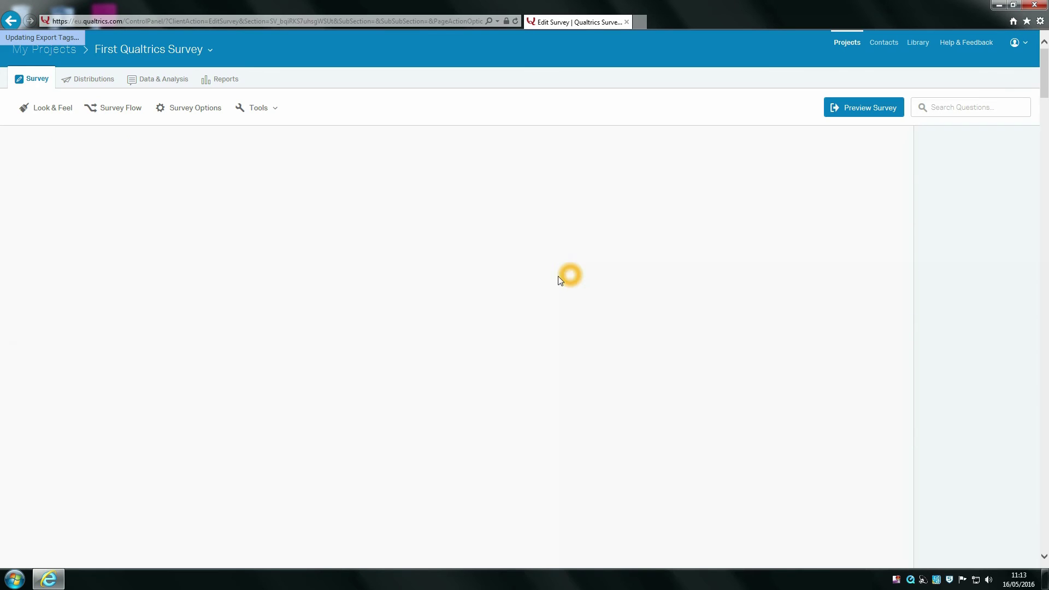
Step: Scroll down to confirm the questions now run Q1 through Q7
{"action": "scroll", "coordinate": [92, 259], "scroll_direction": "down", "scroll_amount": 5}
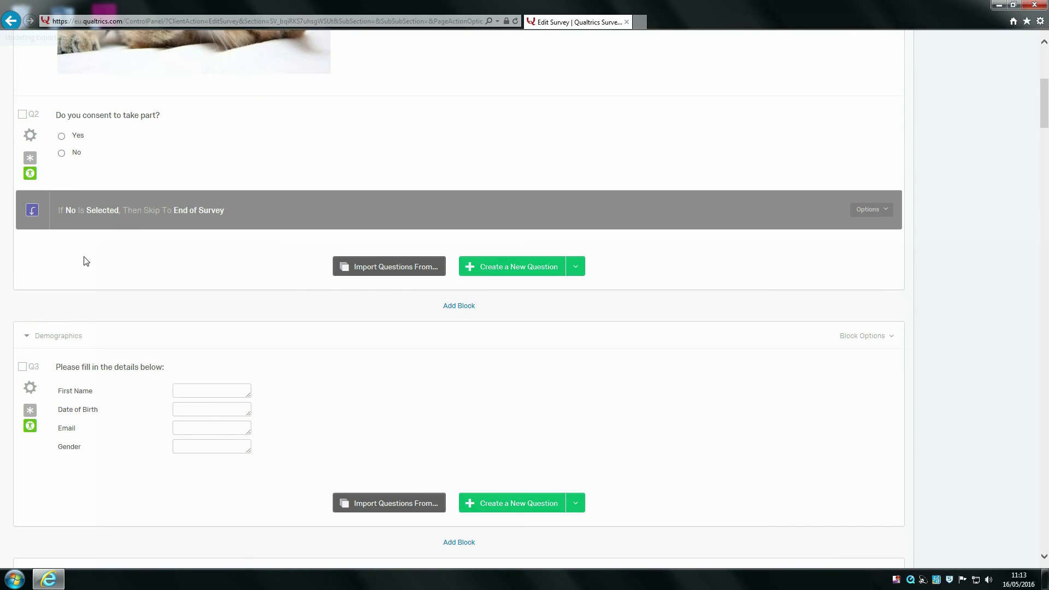
{"action": "scroll", "coordinate": [50, 320], "scroll_direction": "down", "scroll_amount": 5}
{"action": "scroll", "coordinate": [32, 305], "scroll_direction": "down", "scroll_amount": 8}
{"action": "scroll", "coordinate": [31, 279], "scroll_direction": "down", "scroll_amount": 5}
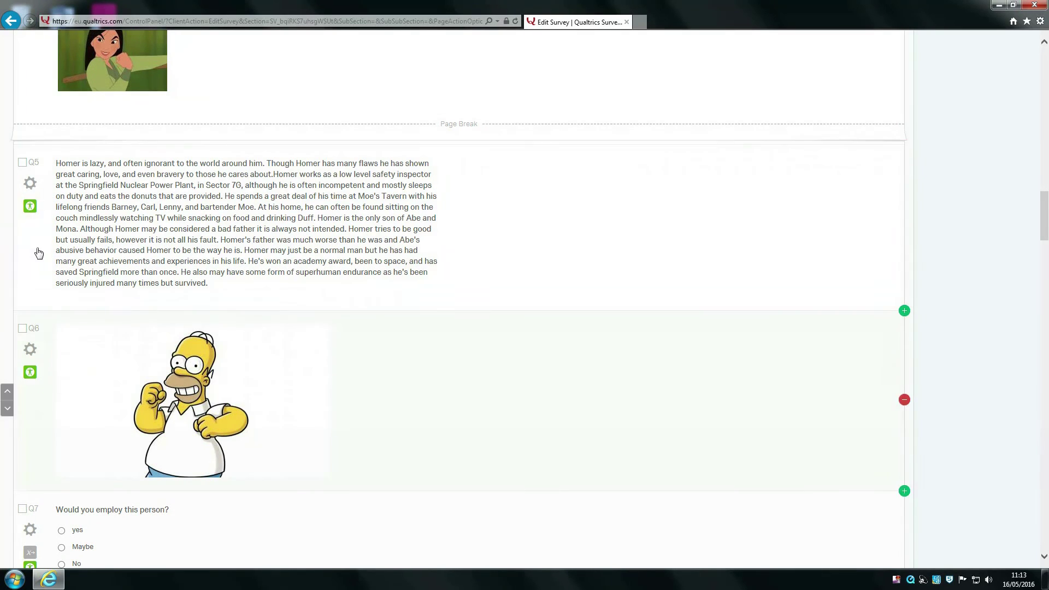
{"action": "left_click_drag", "start_coordinate": [1045, 196], "coordinate": [1031, 83]}
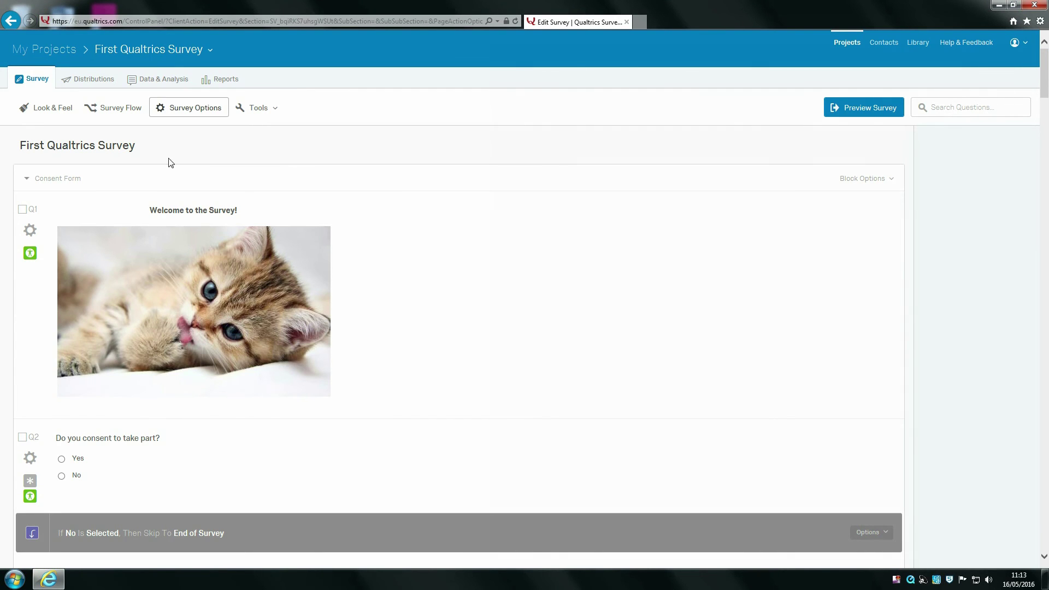
Step: Export the survey to Word with default options and open First_Qualtrics_Survey.docx
{"action": "left_click", "coordinate": [254, 106]}
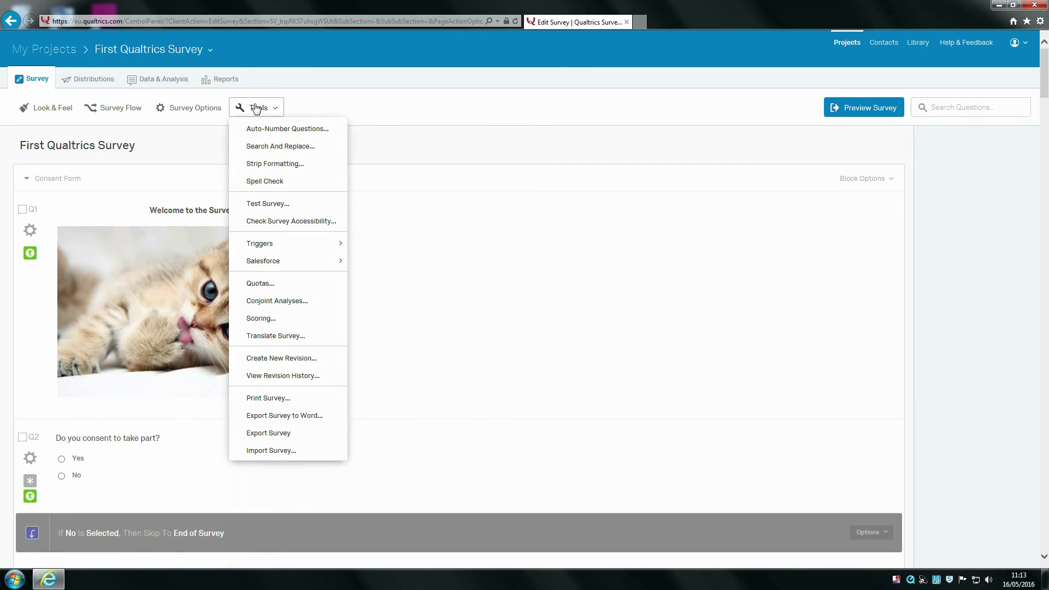
{"action": "left_click", "coordinate": [306, 416]}
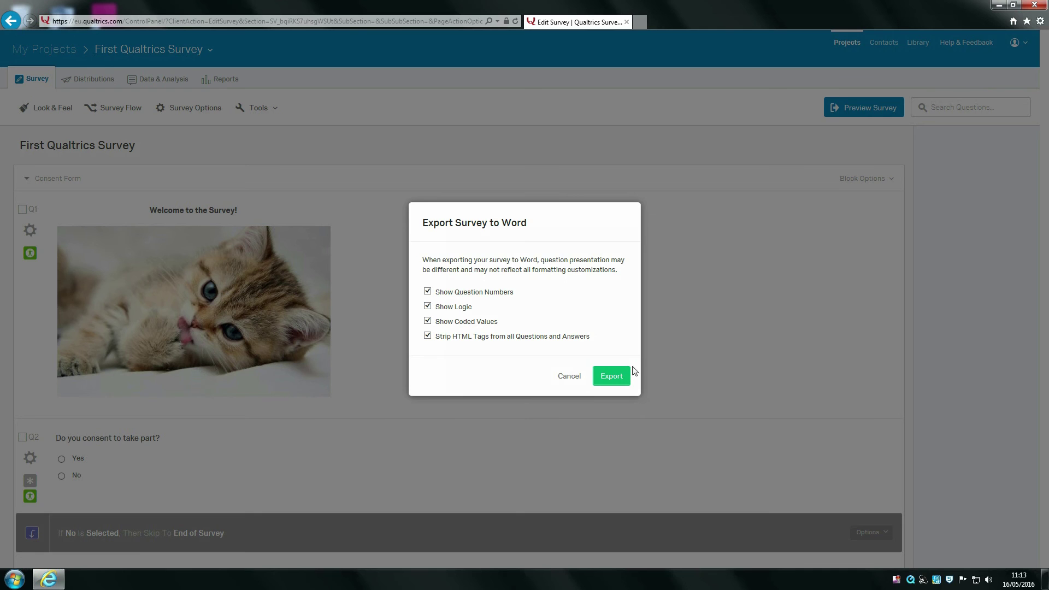
{"action": "left_click", "coordinate": [612, 375]}
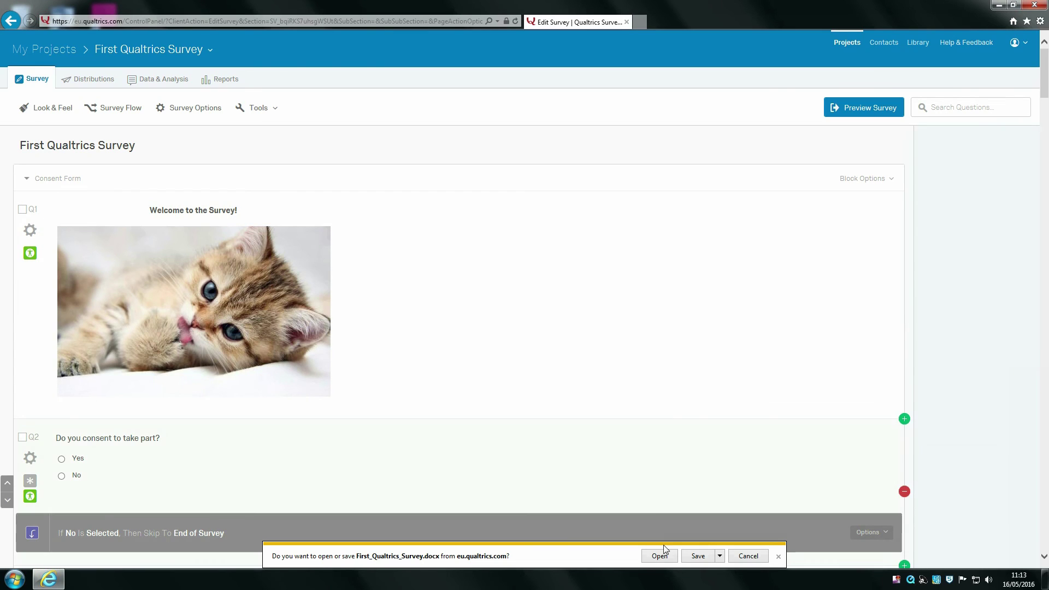
{"action": "left_click", "coordinate": [659, 556]}
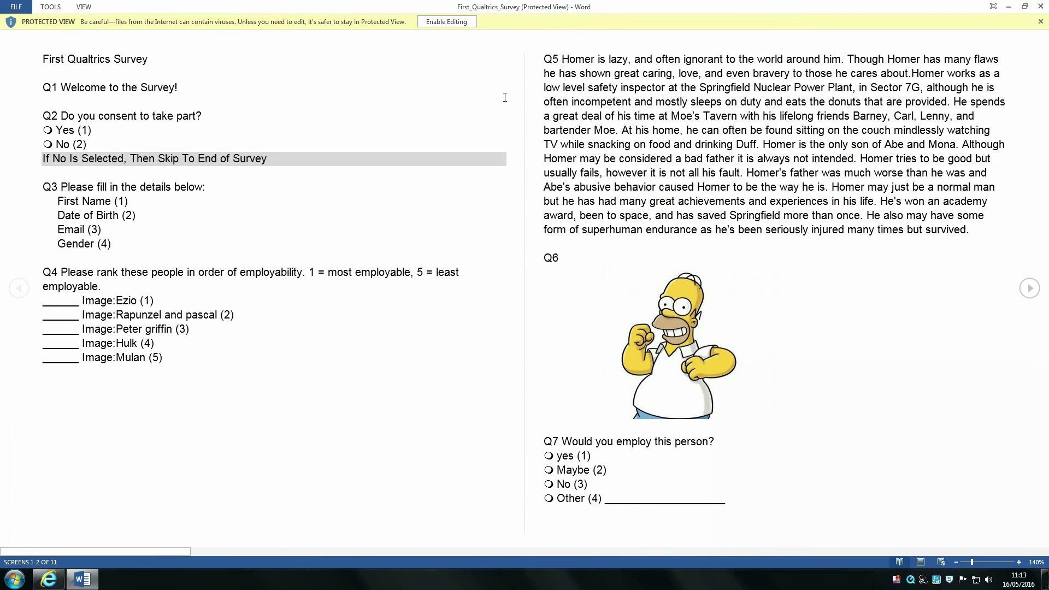
Step: Enable editing and content in the exported Word document and scroll through its questions
{"action": "left_click", "coordinate": [446, 22]}
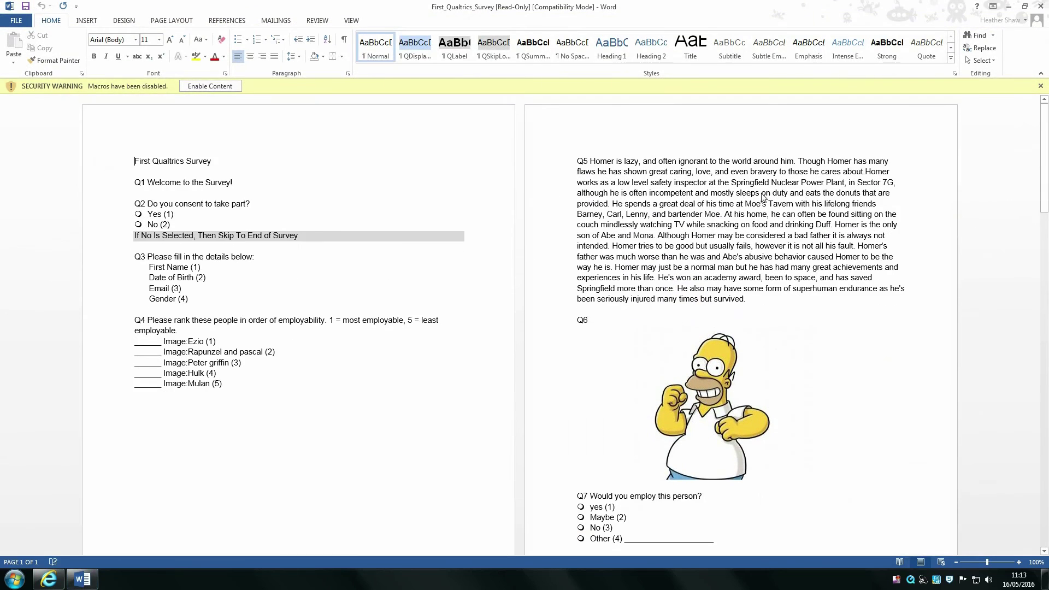
{"action": "left_click", "coordinate": [220, 91]}
{"action": "scroll", "coordinate": [492, 241], "scroll_direction": "down", "scroll_amount": 10}
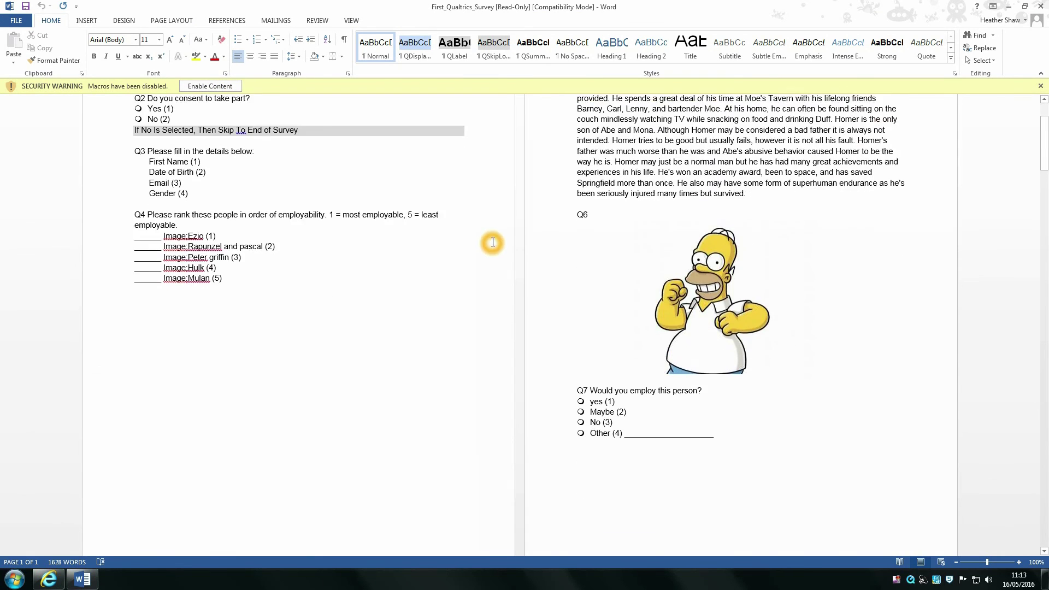
{"action": "left_click_drag", "start_coordinate": [1046, 175], "coordinate": [1046, 450]}
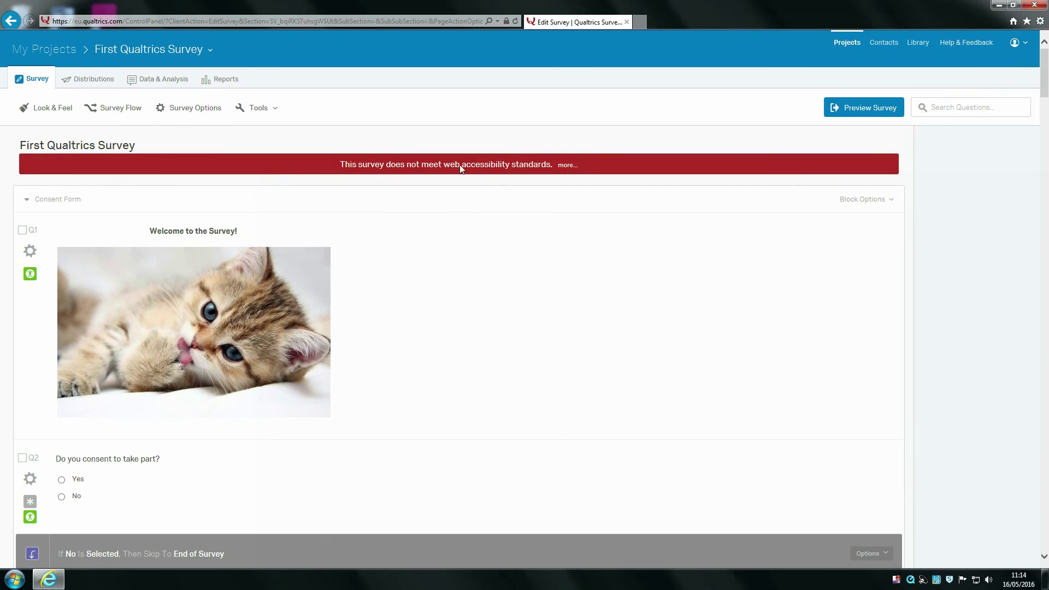
Step: Open Data & Analysis and choose Tools > Delete Data > Survey Previews
{"action": "left_click", "coordinate": [576, 164]}
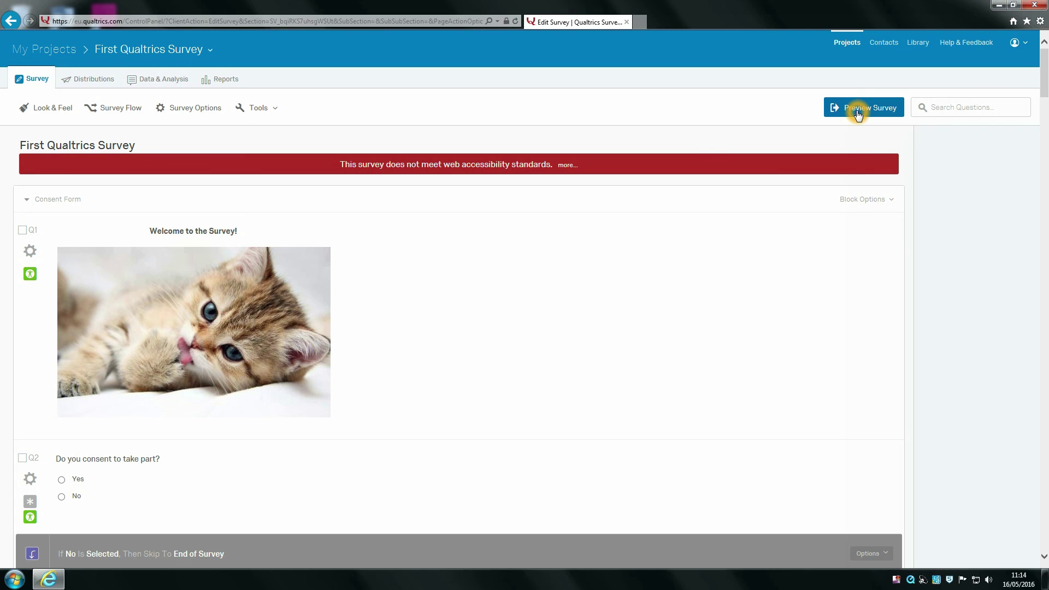
{"action": "left_click", "coordinate": [148, 82]}
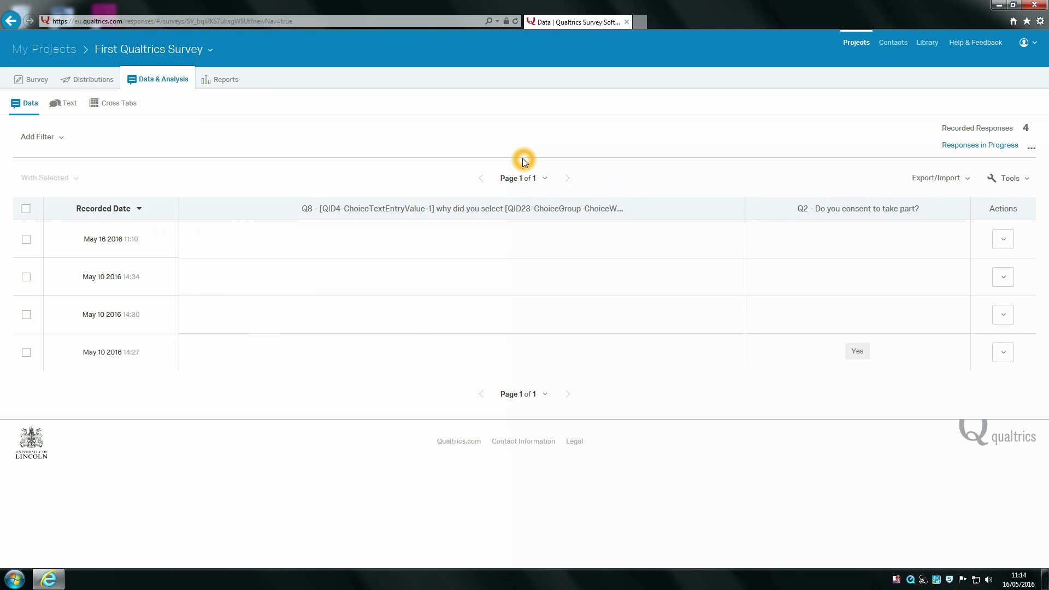
{"action": "left_click", "coordinate": [1016, 178]}
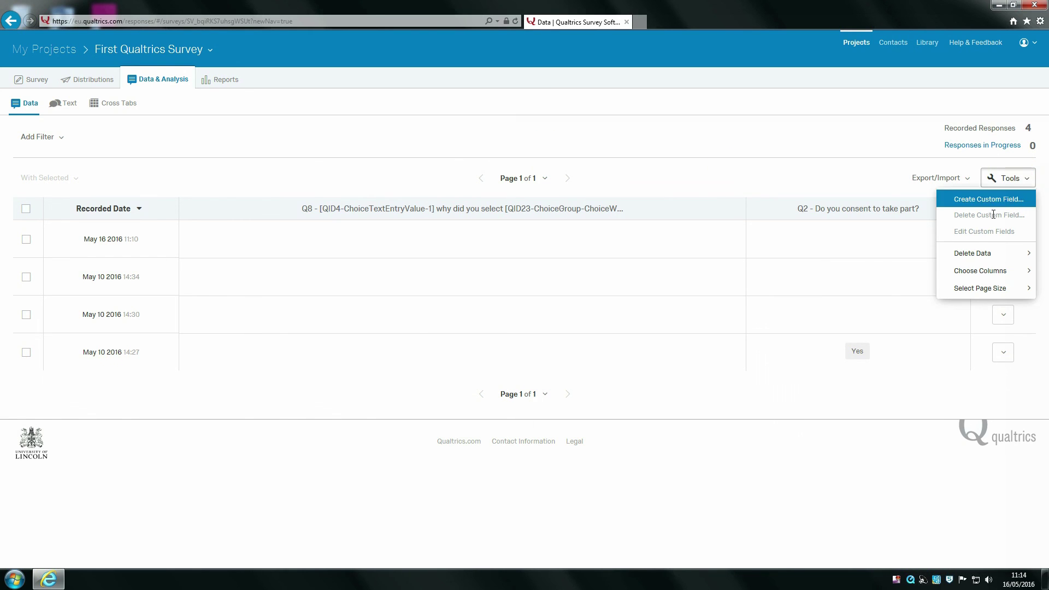
{"action": "left_click", "coordinate": [985, 254]}
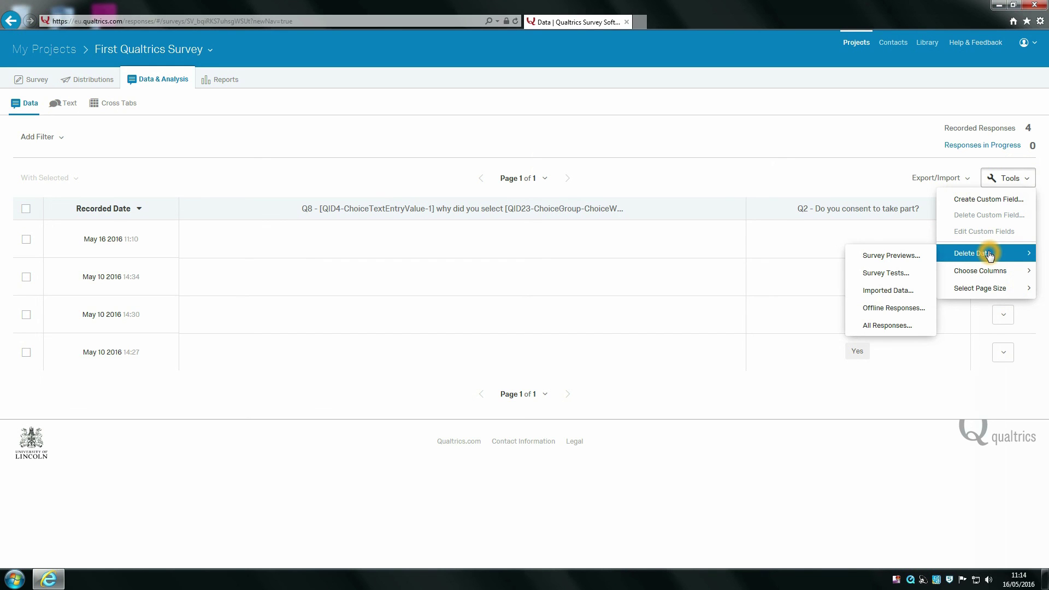
{"action": "left_click", "coordinate": [905, 256]}
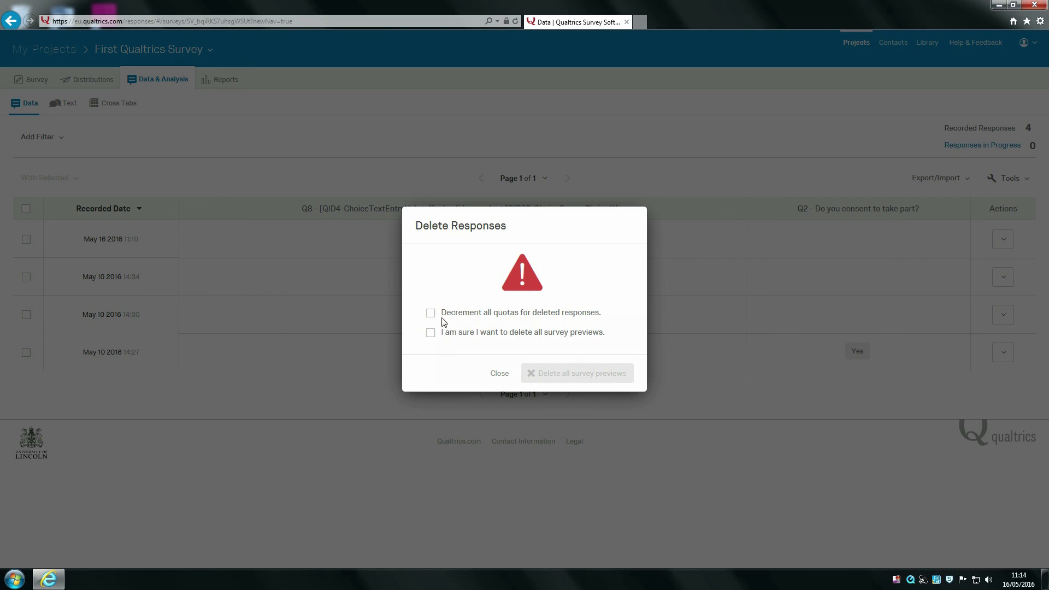
Step: Tick decrement quotas and the confirmation box, then delete all survey preview responses
{"action": "left_click", "coordinate": [431, 334]}
{"action": "right_click", "coordinate": [466, 341]}
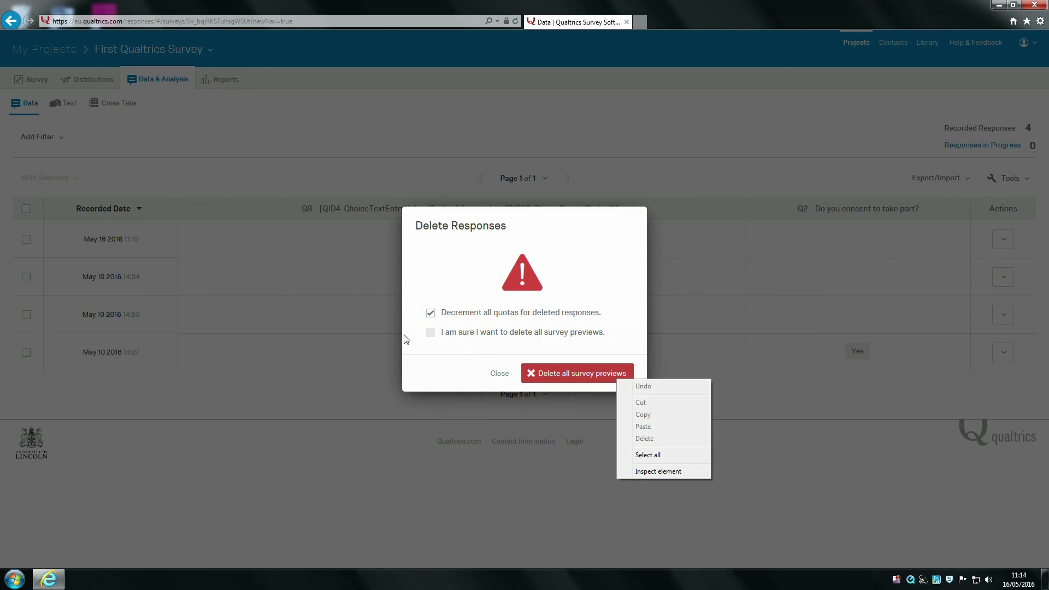
{"action": "left_click", "coordinate": [431, 333]}
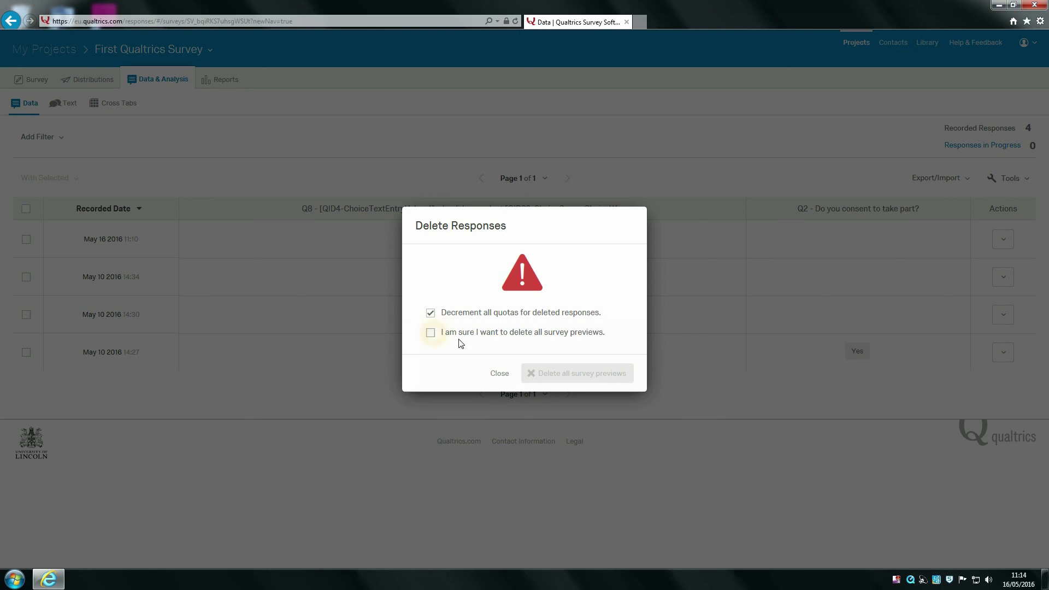
{"action": "left_click", "coordinate": [430, 333]}
{"action": "left_click", "coordinate": [546, 370]}
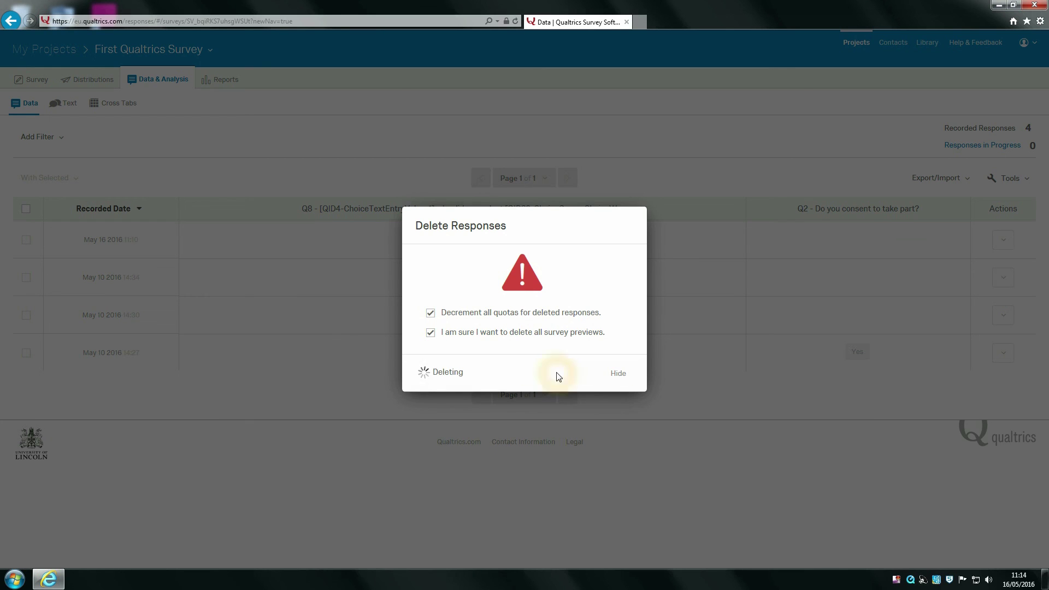
{"action": "left_click", "coordinate": [561, 371]}
{"action": "left_click", "coordinate": [575, 355]}
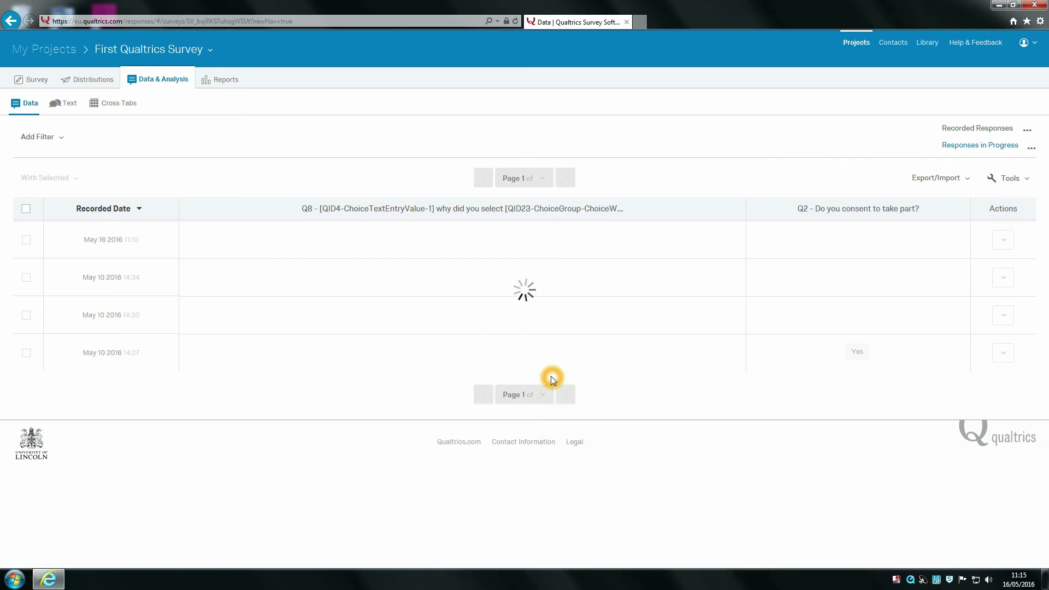
Step: Return to the Survey editor and scroll down through the numbered questions
{"action": "left_click", "coordinate": [165, 51]}
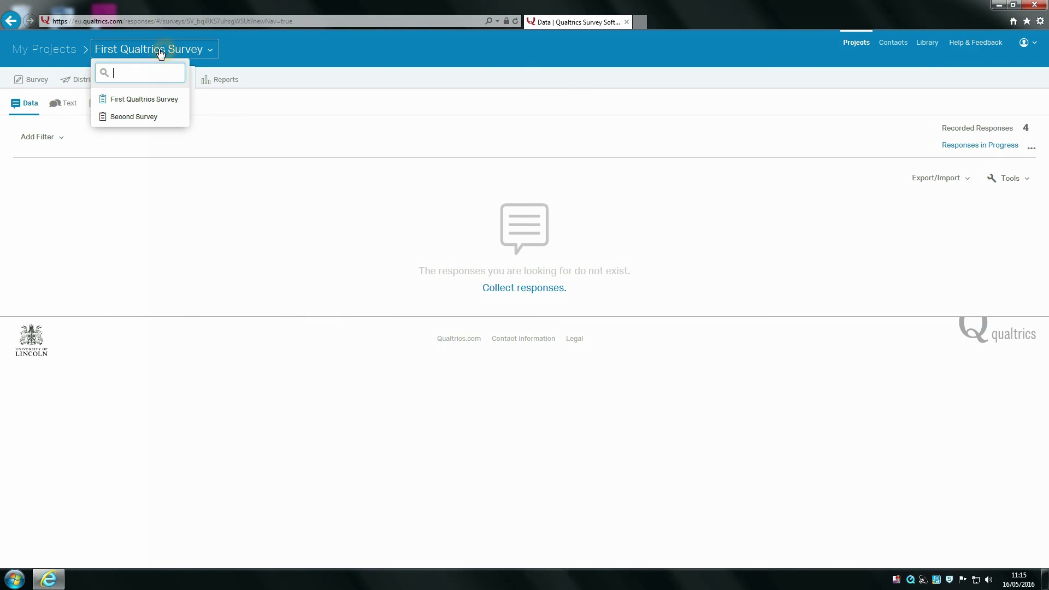
{"action": "left_click", "coordinate": [34, 81]}
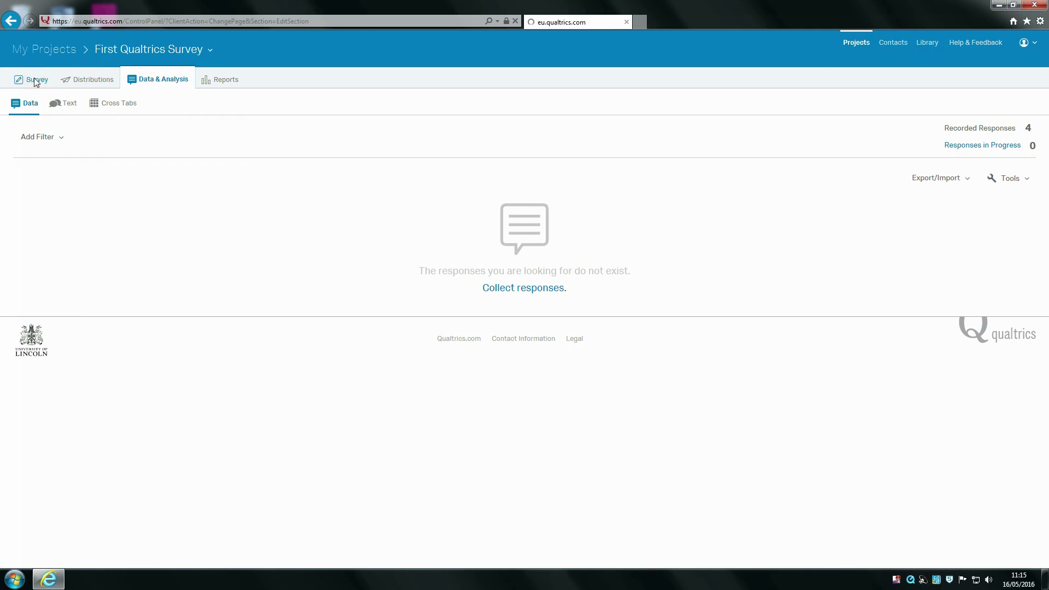
{"action": "scroll", "coordinate": [475, 233], "scroll_direction": "down", "scroll_amount": 5}
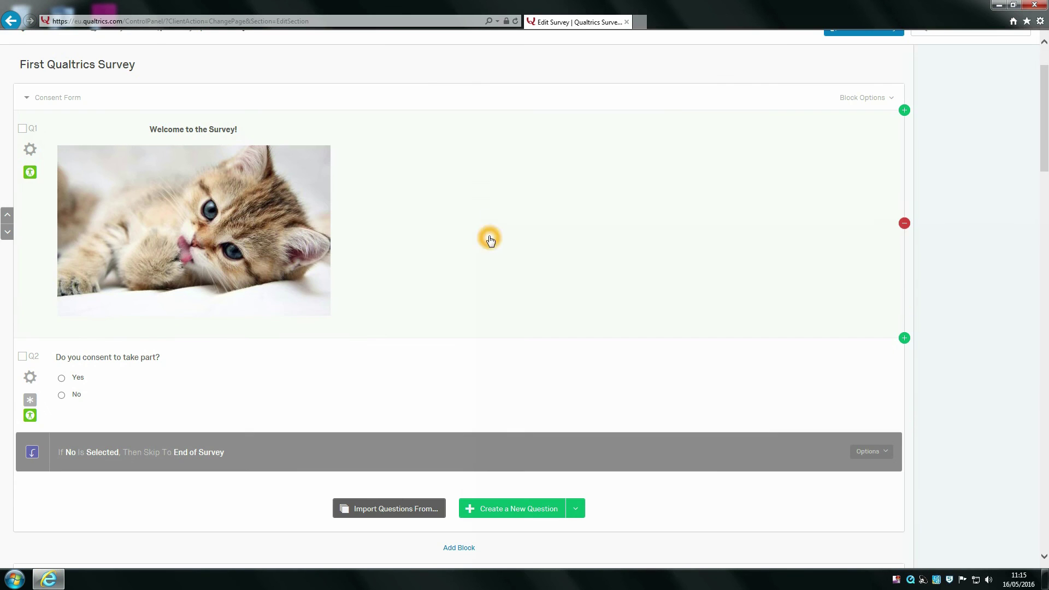
{"action": "scroll", "coordinate": [531, 301], "scroll_direction": "down", "scroll_amount": 15}
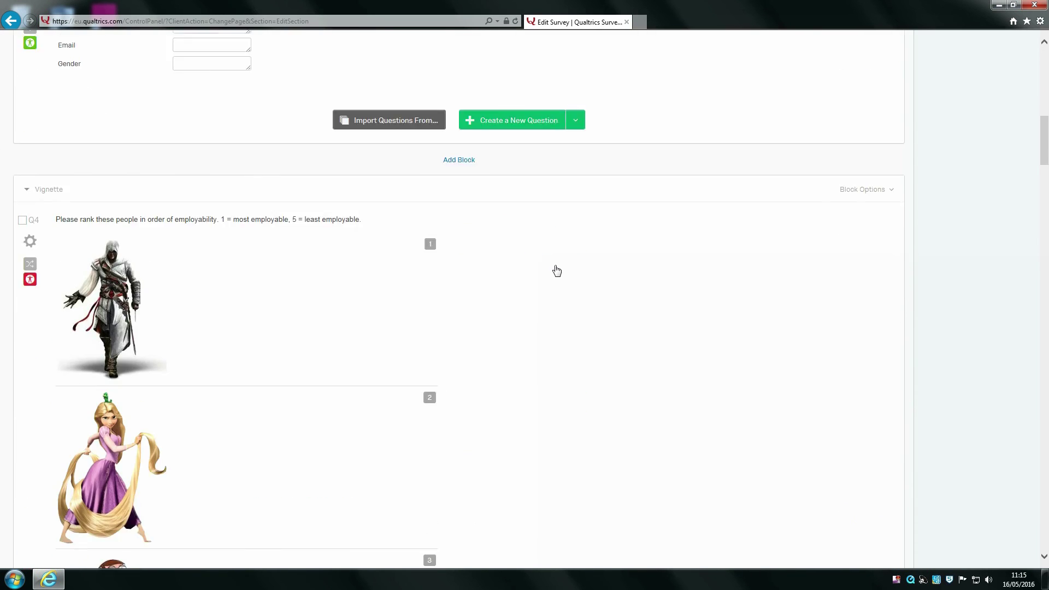